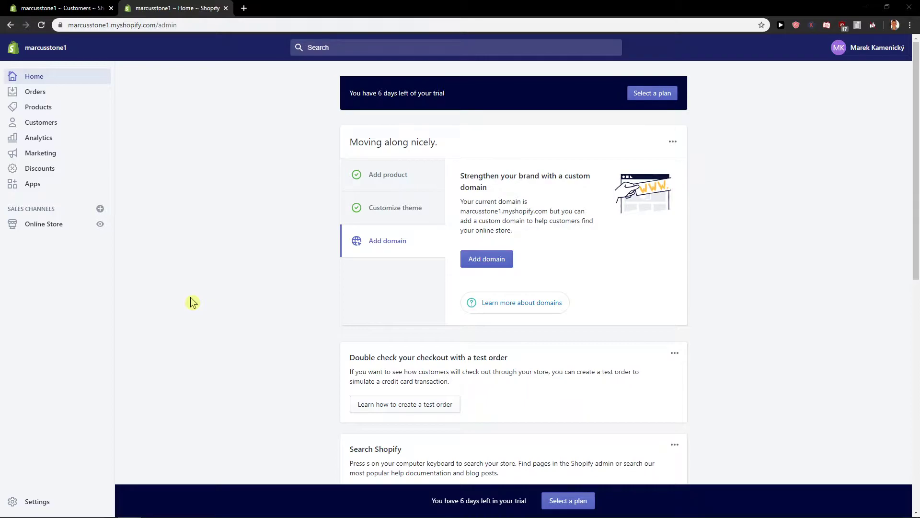
Step: Go to the store admin's Apps page to reach the Shopify App Store
click(28, 191)
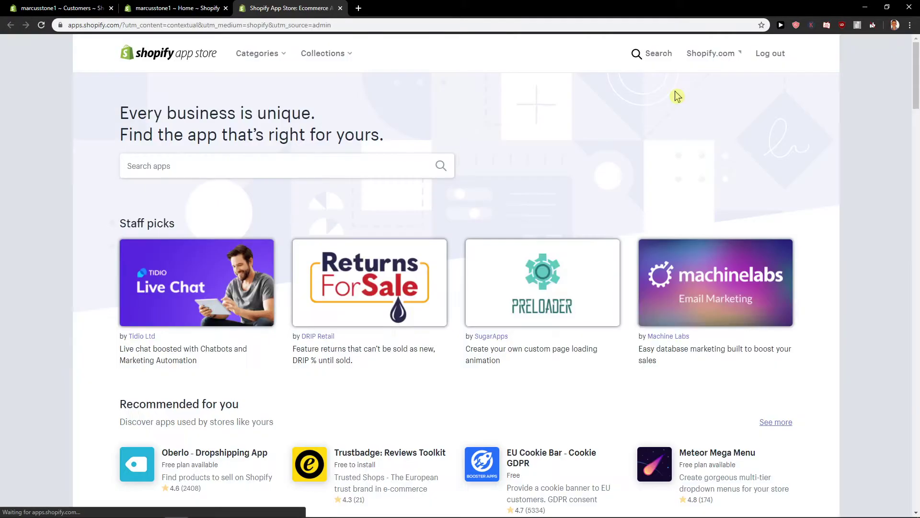
Step: Search the App Store for 'google maps' and start adding Maps by Develic
click(258, 166)
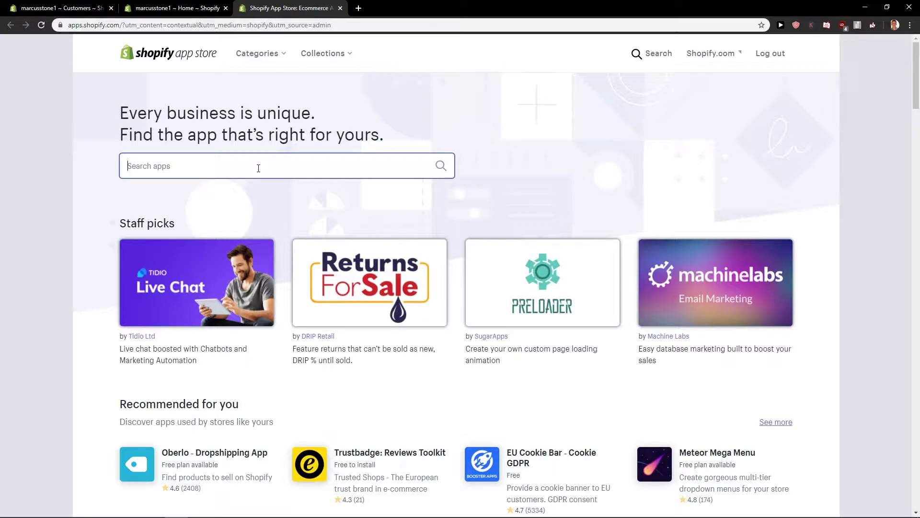
text(g)
text(oogle maps)
key(Return)
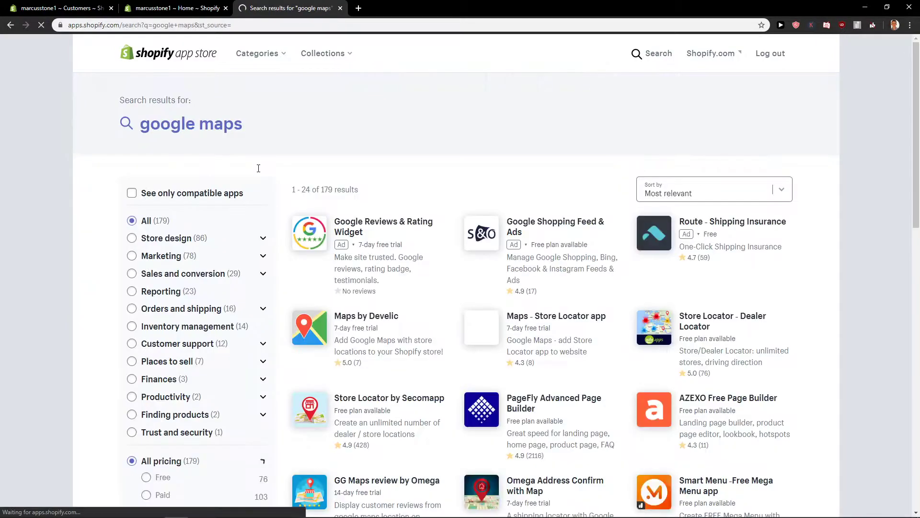
scroll(251, 173, down, 1)
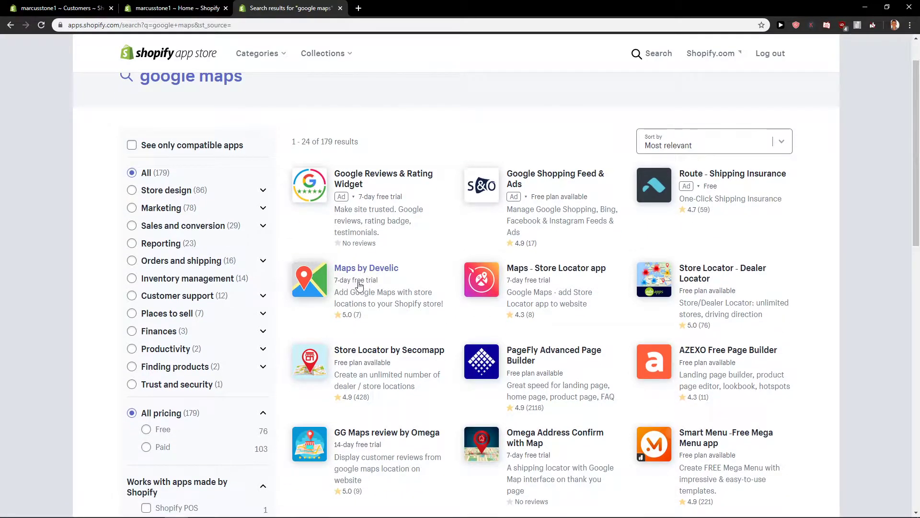
click(392, 272)
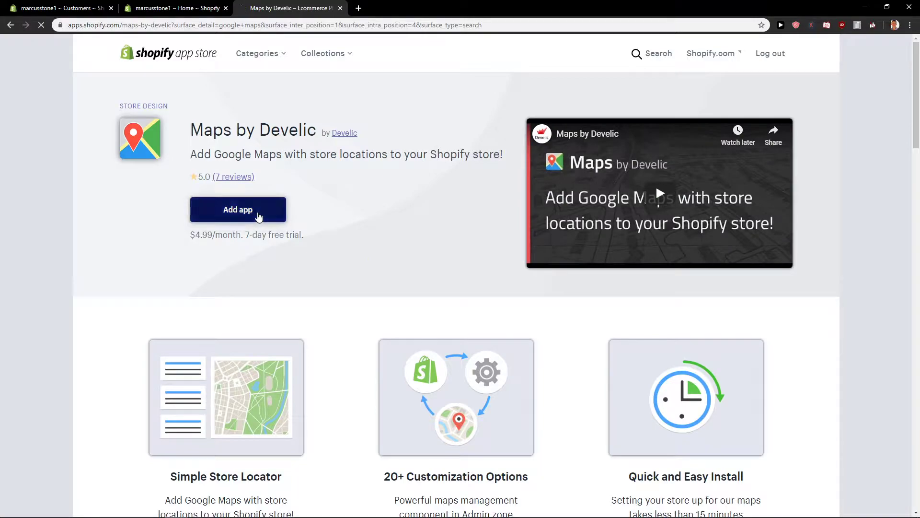
click(259, 217)
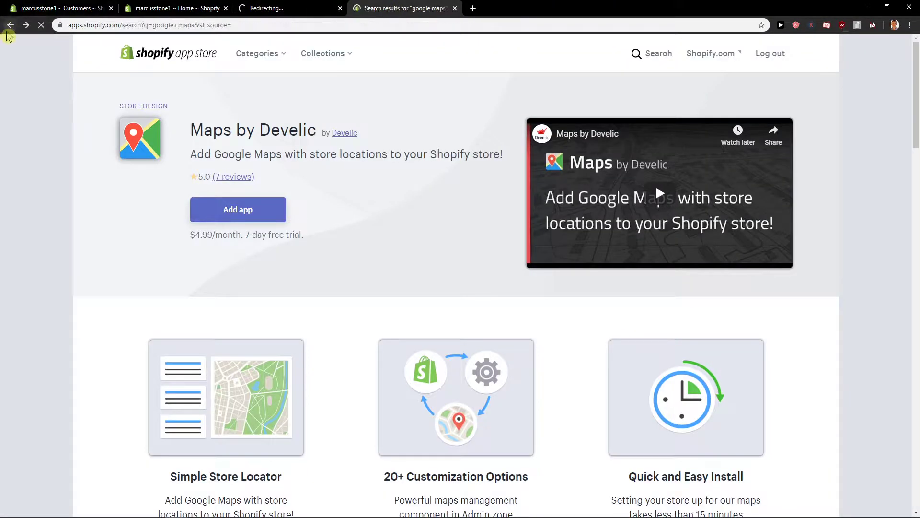
Step: Authorize and install Maps by Develic on the store
click(10, 24)
click(288, 8)
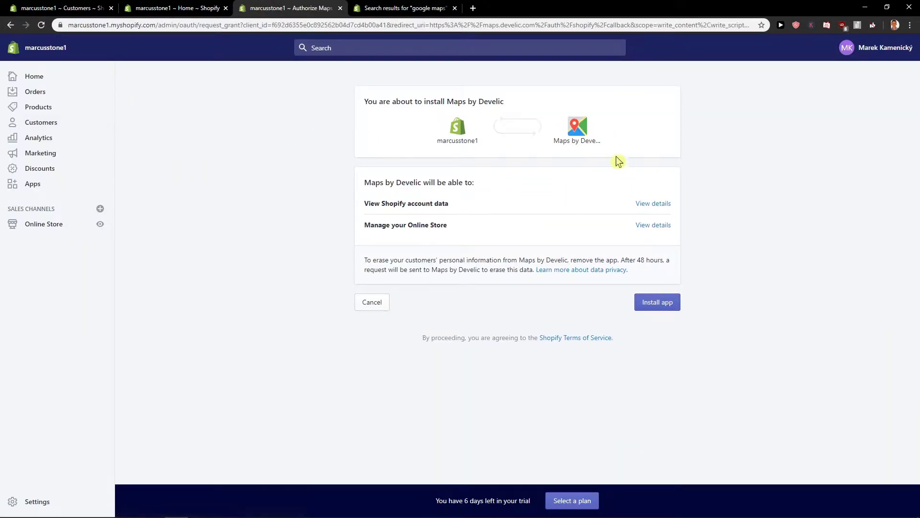
click(657, 301)
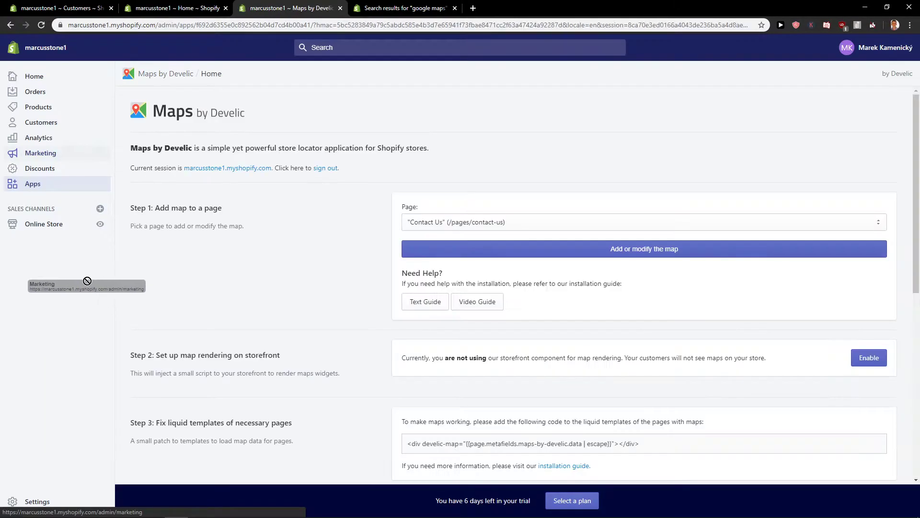
Step: Choose Contact Us as the map's page in Step 1
drag(179, 222, 224, 221)
click(464, 222)
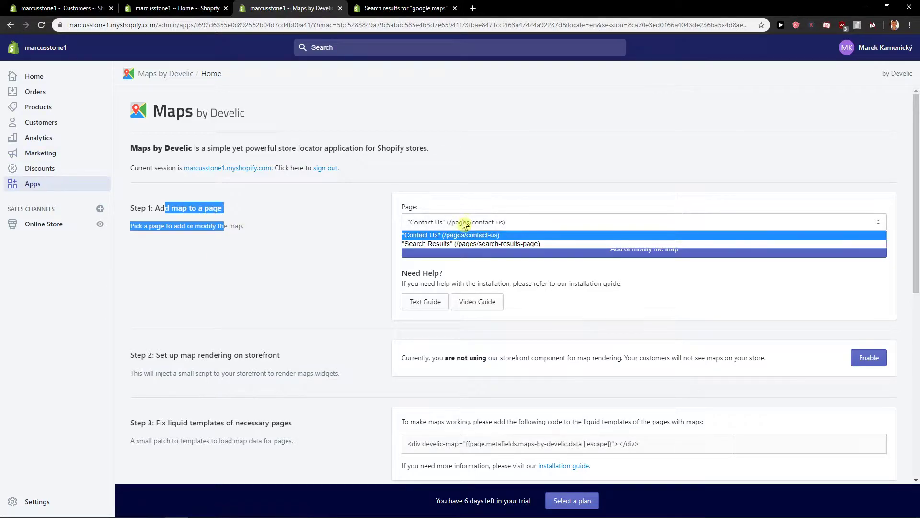
click(439, 235)
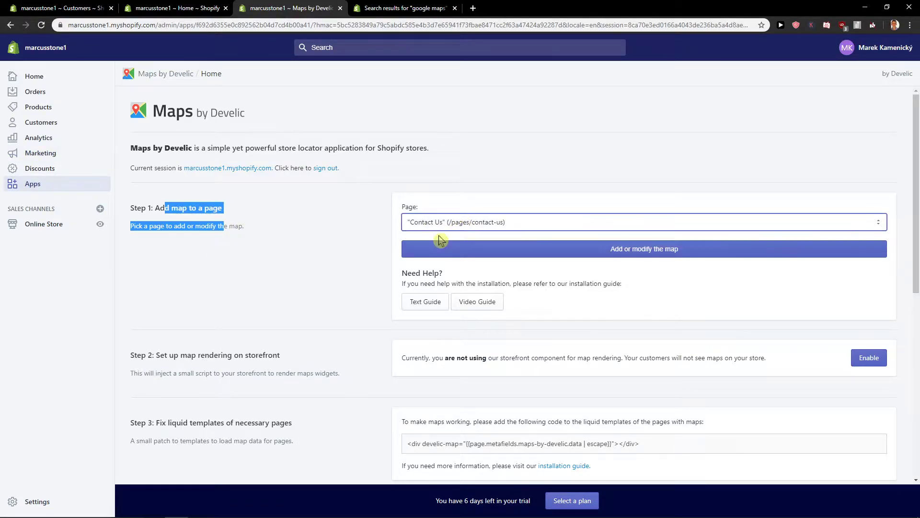
click(355, 232)
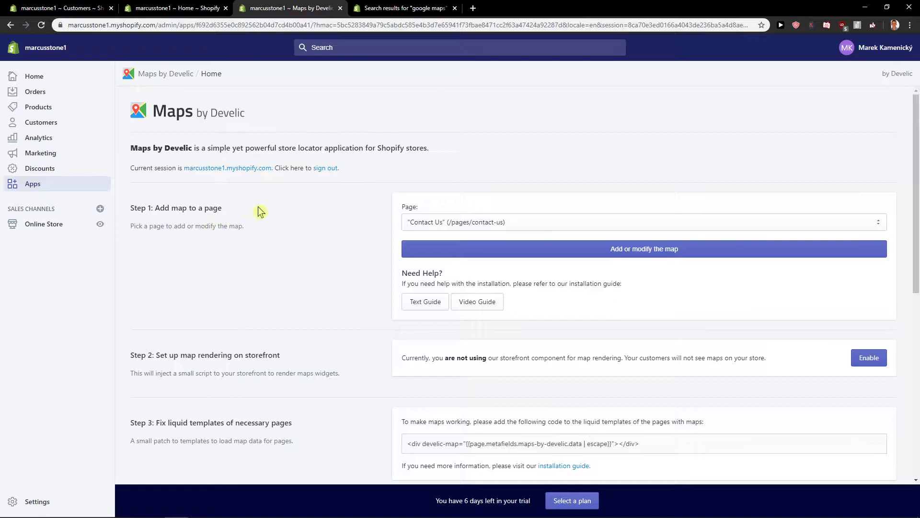
scroll(264, 212, down, 1)
scroll(266, 212, down, 1)
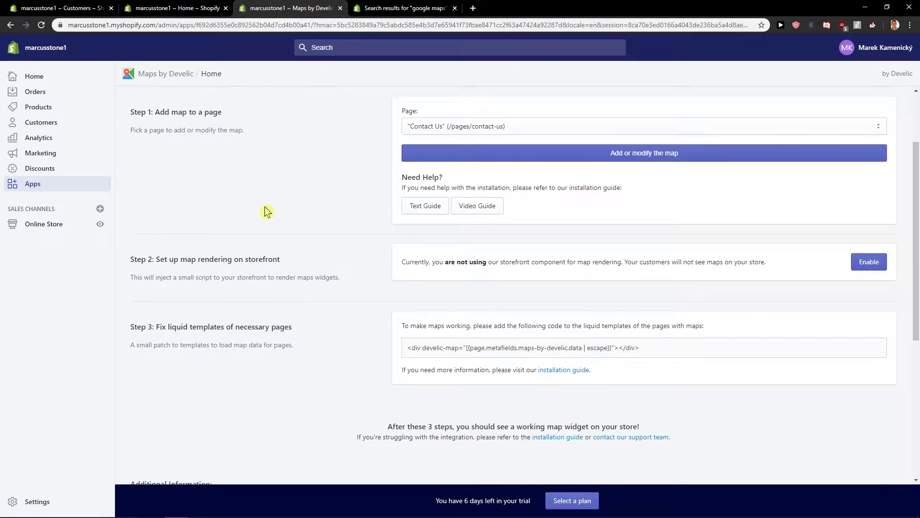
Step: Open the map editor for the Contact Us page
click(611, 163)
scroll(511, 194, down, 1)
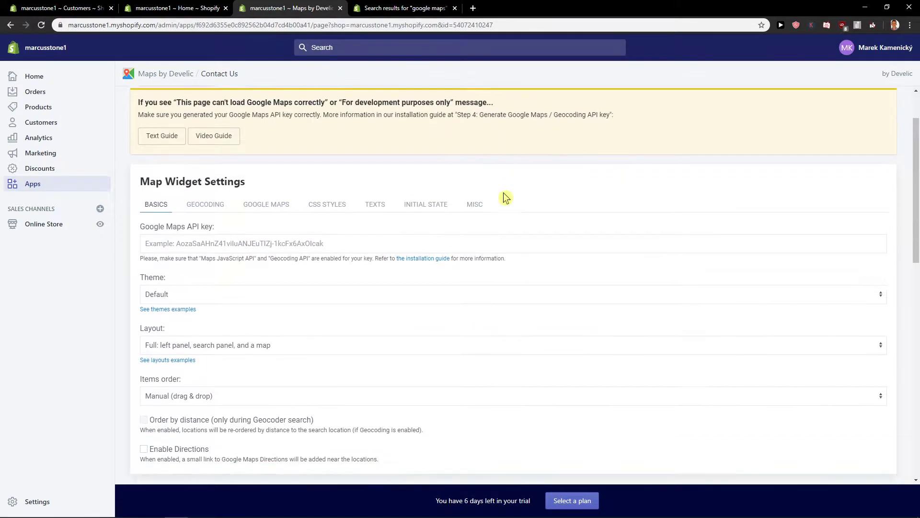
scroll(501, 193, down, 1)
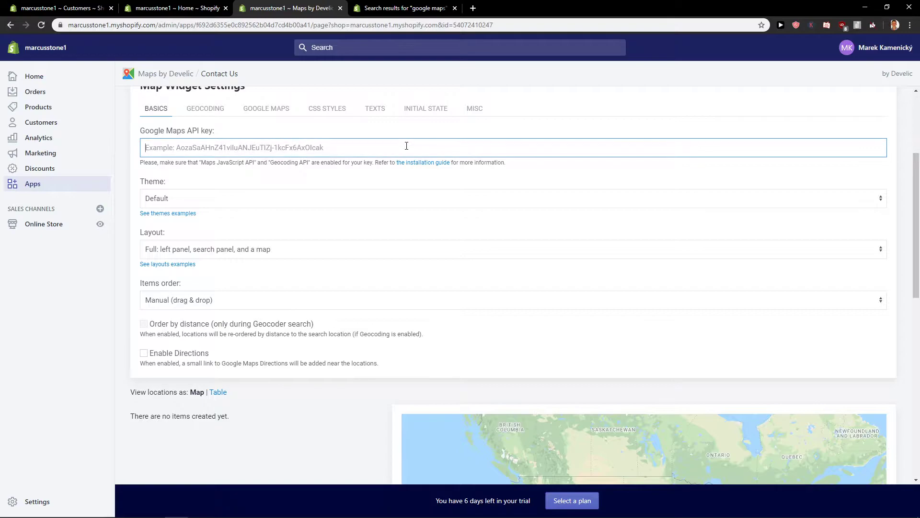
Step: Set the Map Widget Settings theme to Default White
click(362, 198)
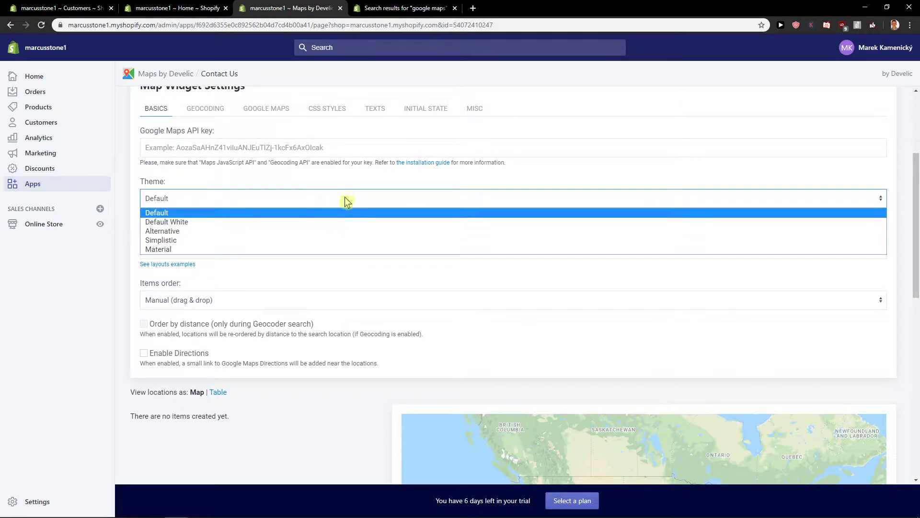
click(333, 222)
scroll(345, 182, down, 1)
scroll(422, 278, down, 3)
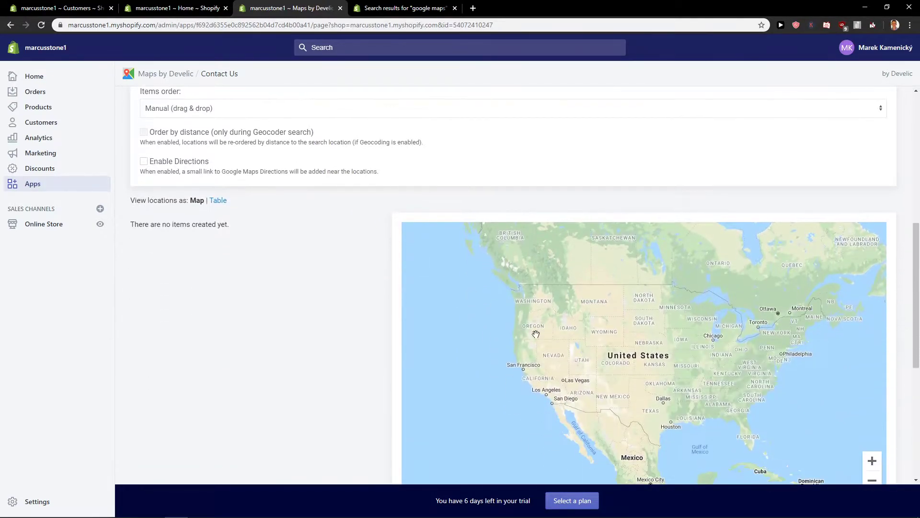
scroll(533, 332, up, 1)
scroll(350, 301, down, 2)
scroll(357, 290, down, 2)
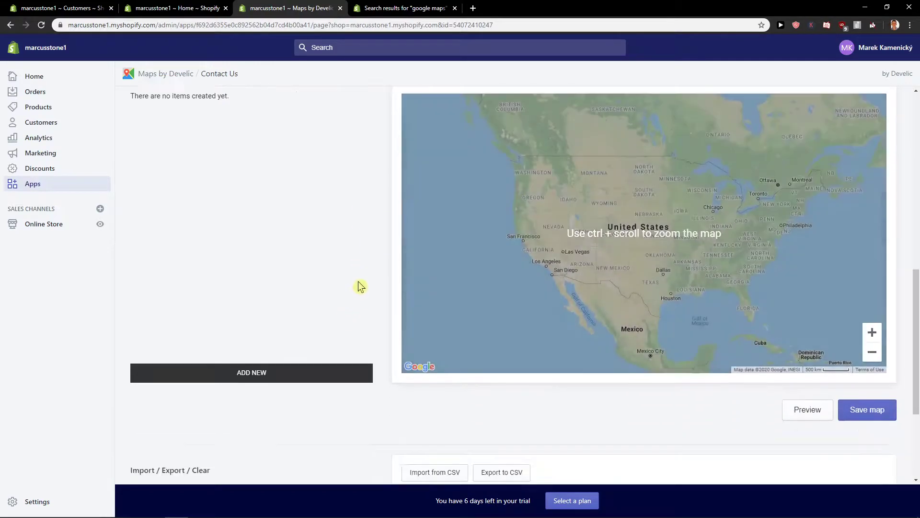
scroll(395, 264, up, 5)
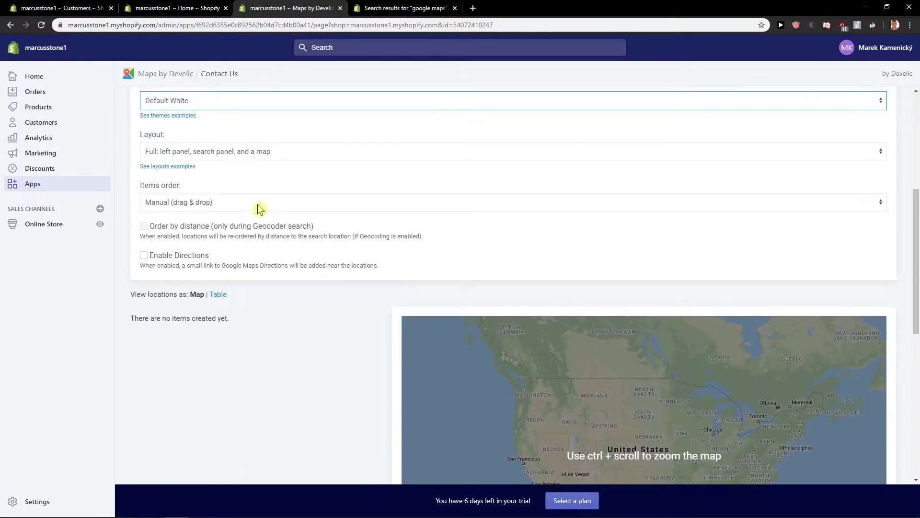
scroll(261, 212, down, 6)
click(257, 315)
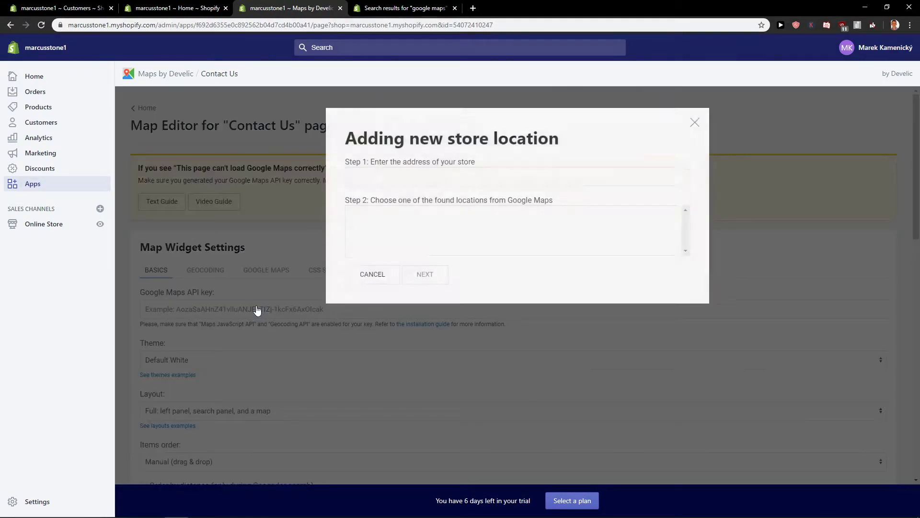
click(449, 187)
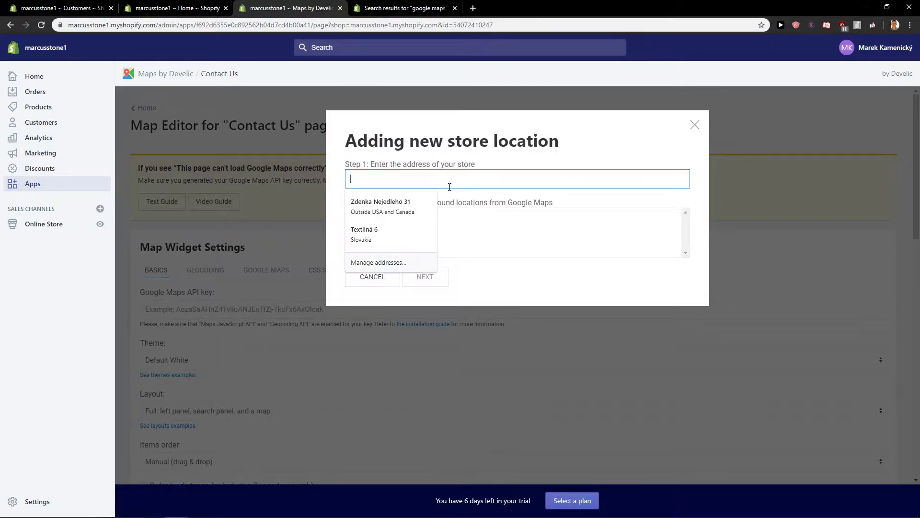
click(408, 211)
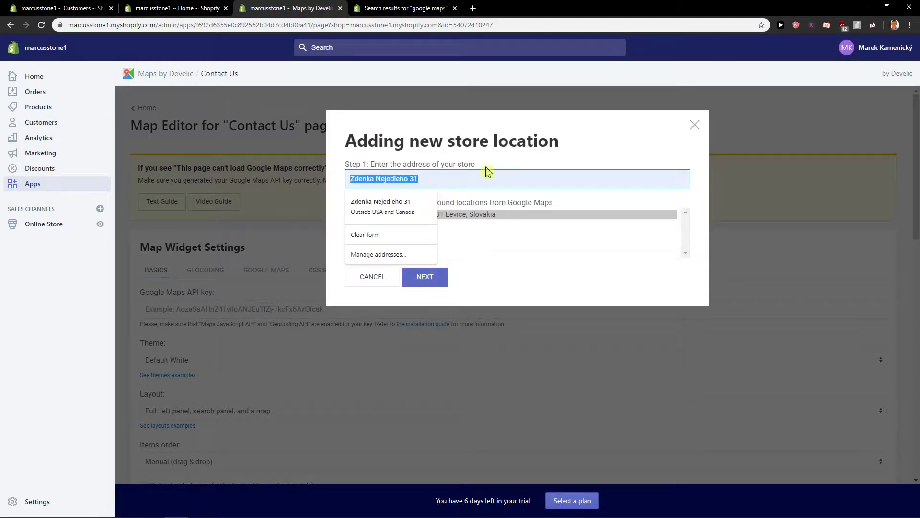
click(418, 281)
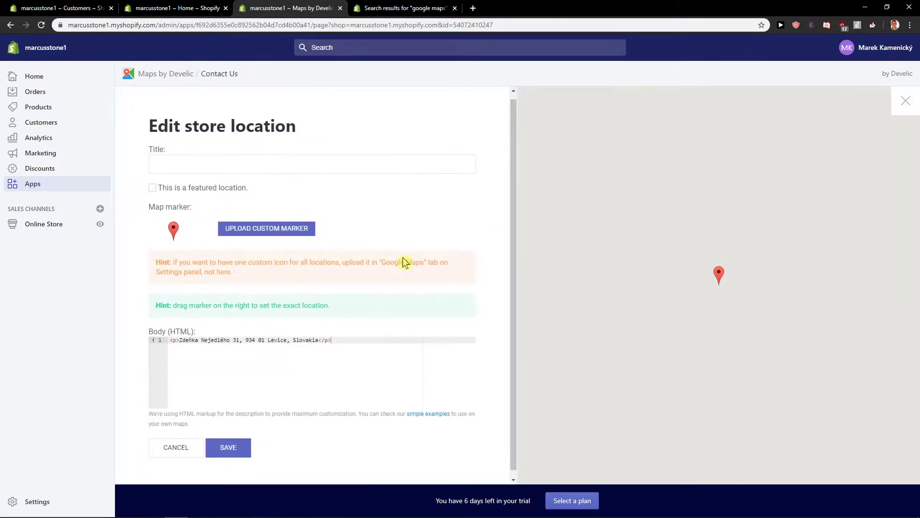
scroll(395, 258, up, 1)
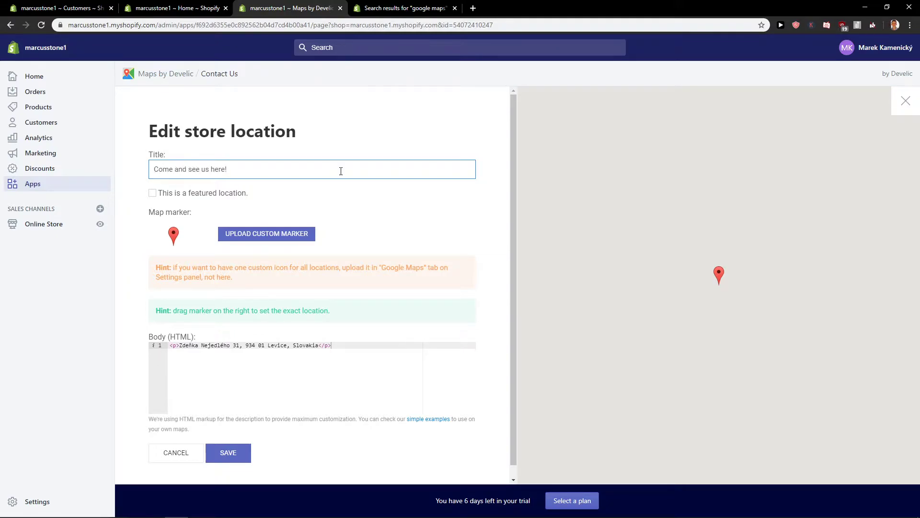
Step: Save the new Levice store location
click(235, 452)
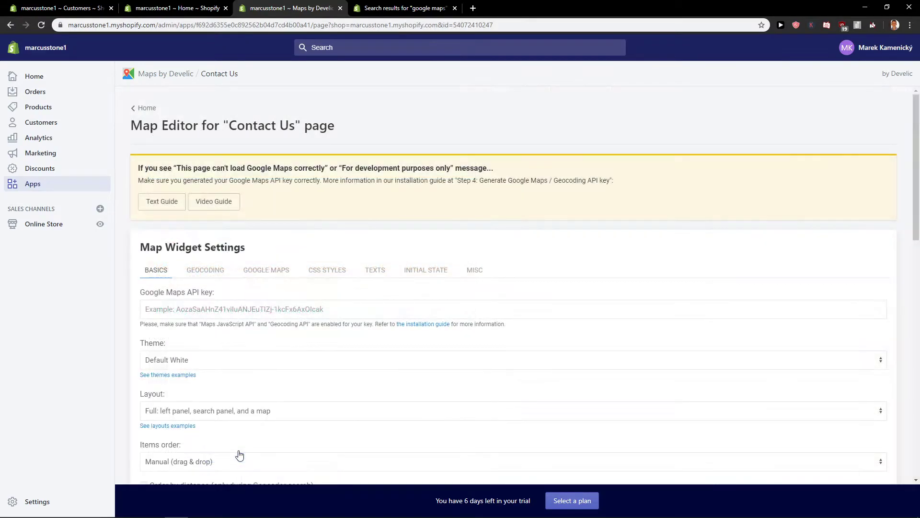
scroll(309, 336, down, 5)
scroll(310, 336, down, 3)
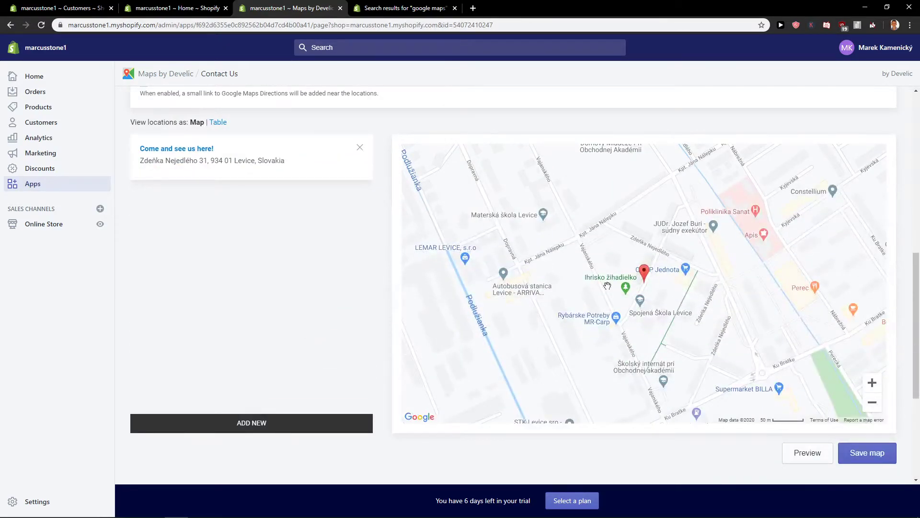
scroll(300, 312, up, 5)
scroll(242, 313, up, 3)
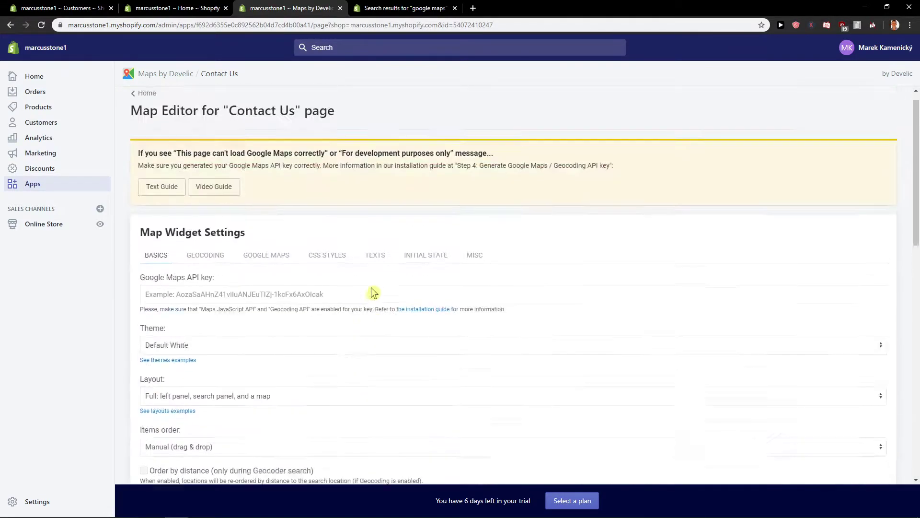
scroll(374, 282, down, 5)
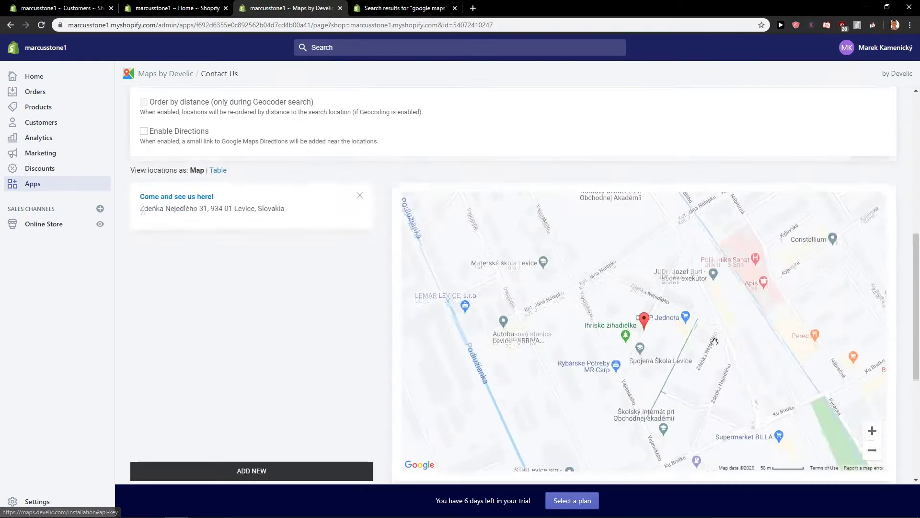
scroll(838, 394, down, 5)
Step: Save the Contact Us map and confirm the 'Map was successfully updated!' message
click(865, 263)
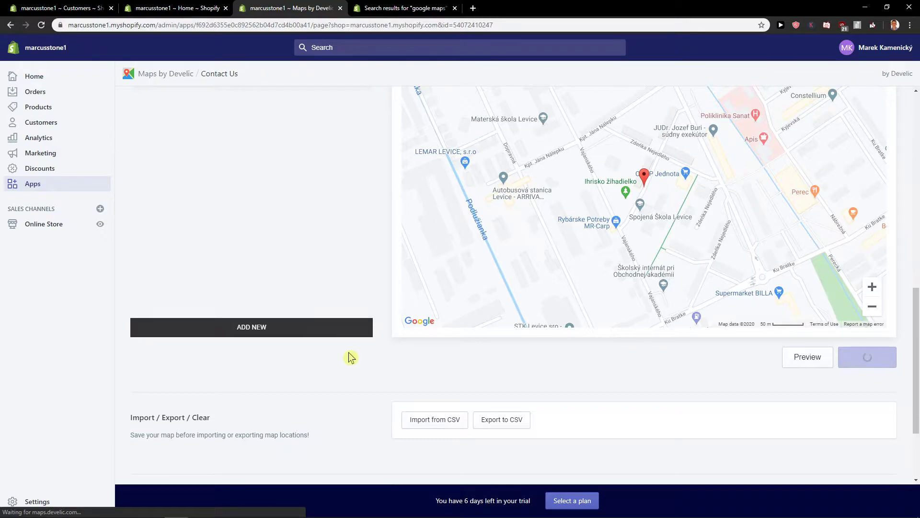
scroll(350, 357, up, 4)
scroll(350, 357, up, 4)
scroll(350, 357, up, 3)
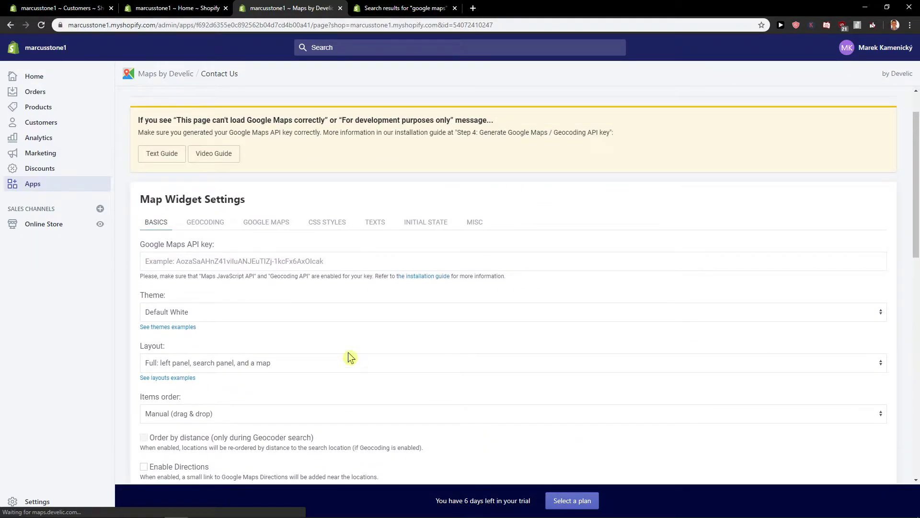
scroll(350, 357, down, 10)
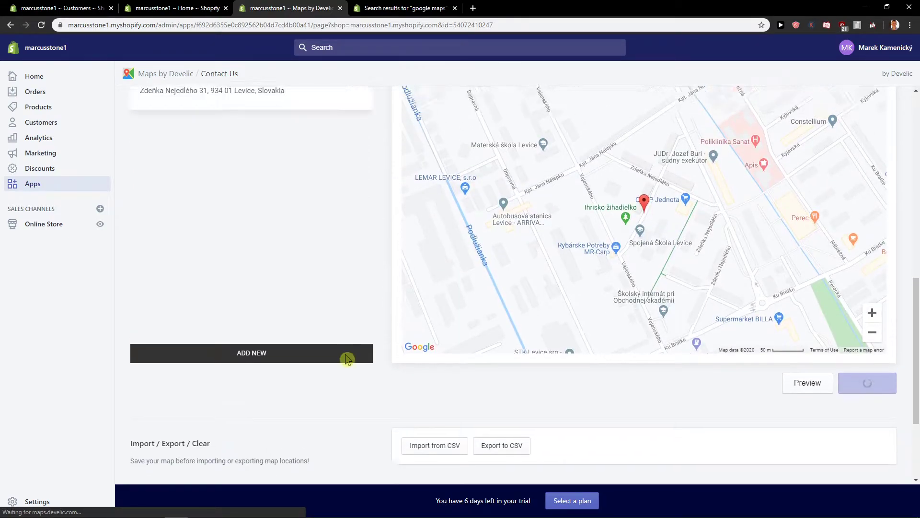
scroll(348, 360, down, 2)
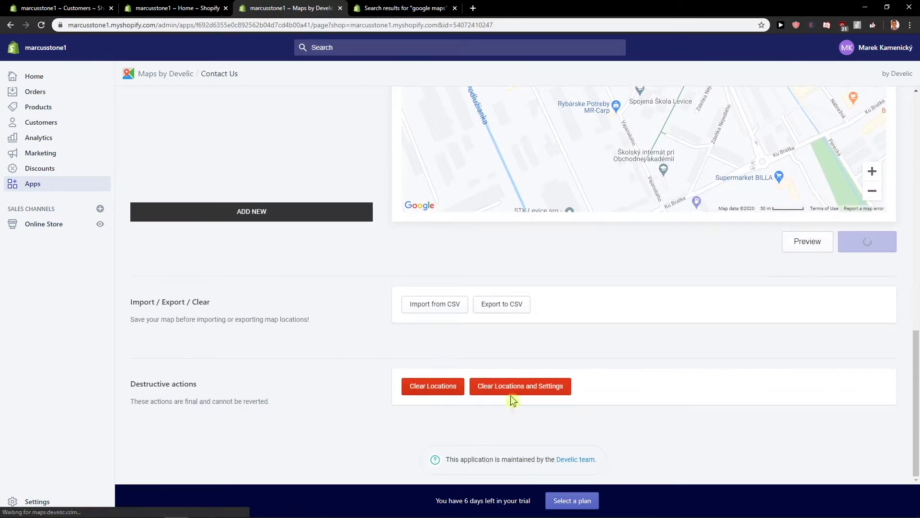
scroll(539, 321, up, 4)
scroll(540, 321, up, 2)
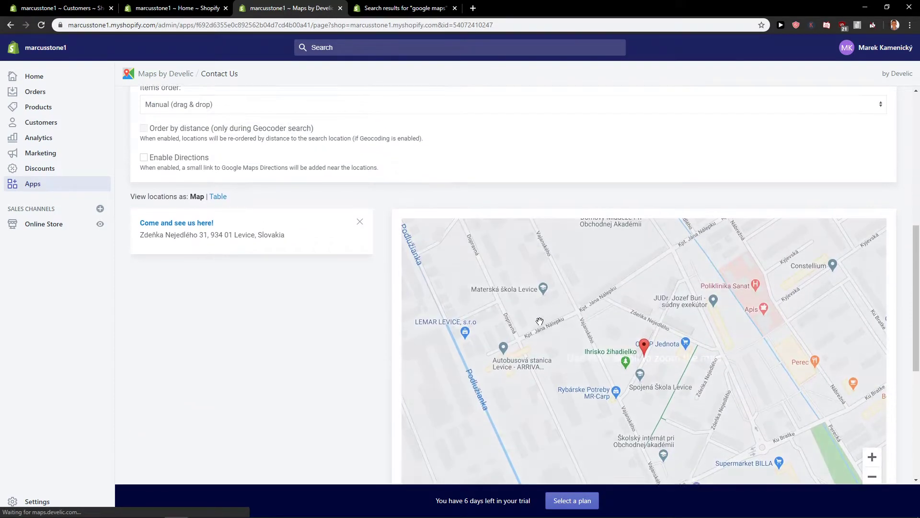
scroll(485, 333, down, 3)
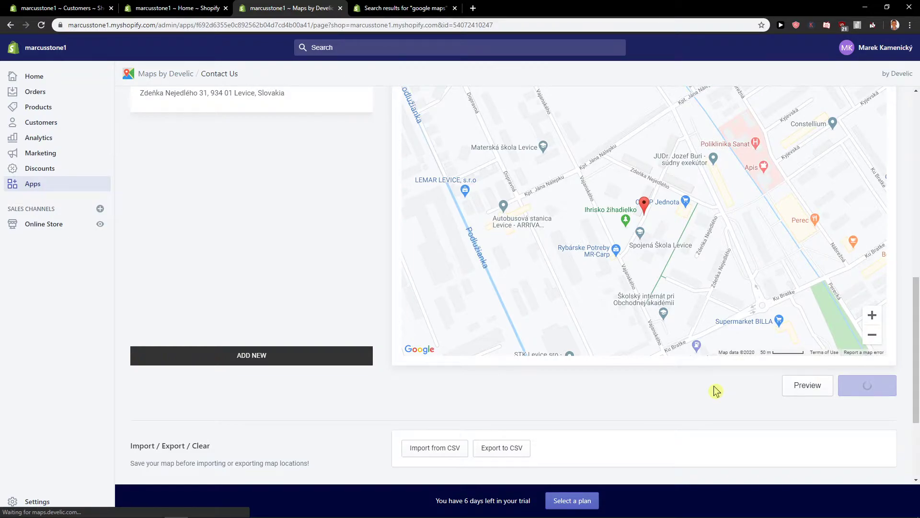
scroll(715, 390, down, 4)
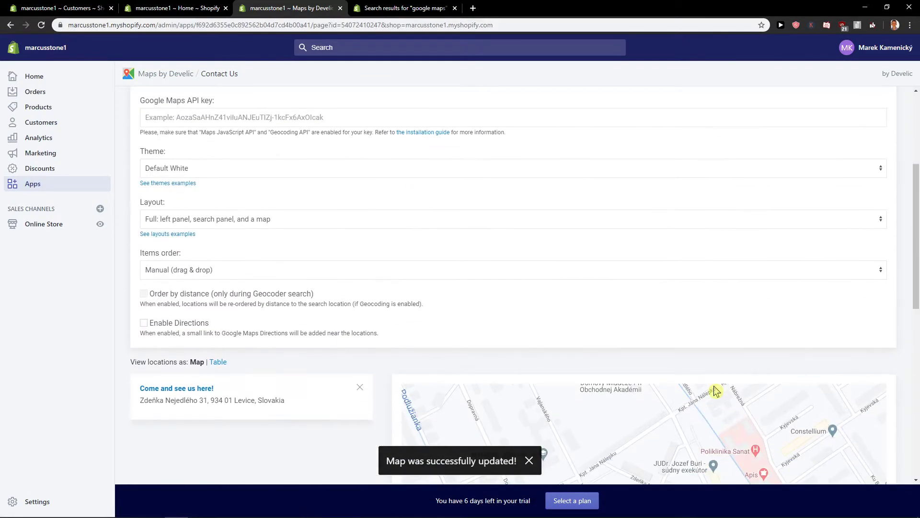
scroll(688, 383, down, 5)
scroll(734, 417, up, 4)
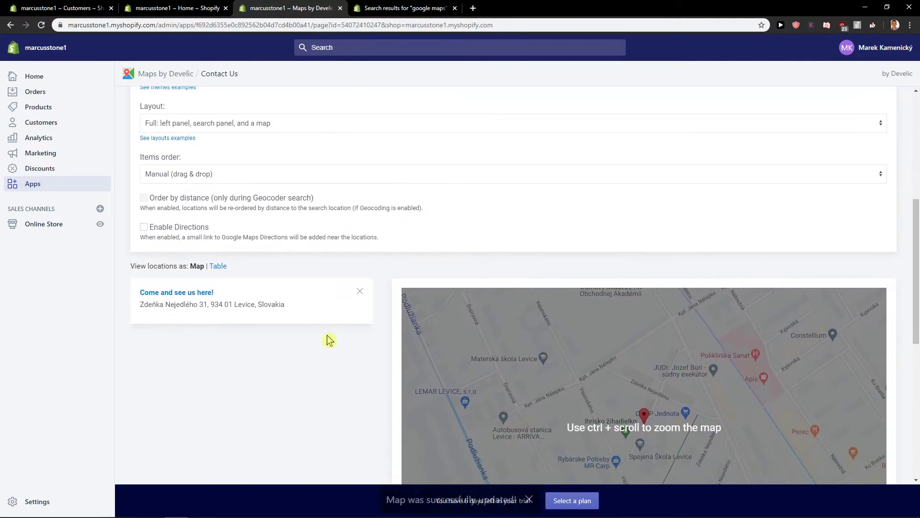
scroll(276, 345, up, 2)
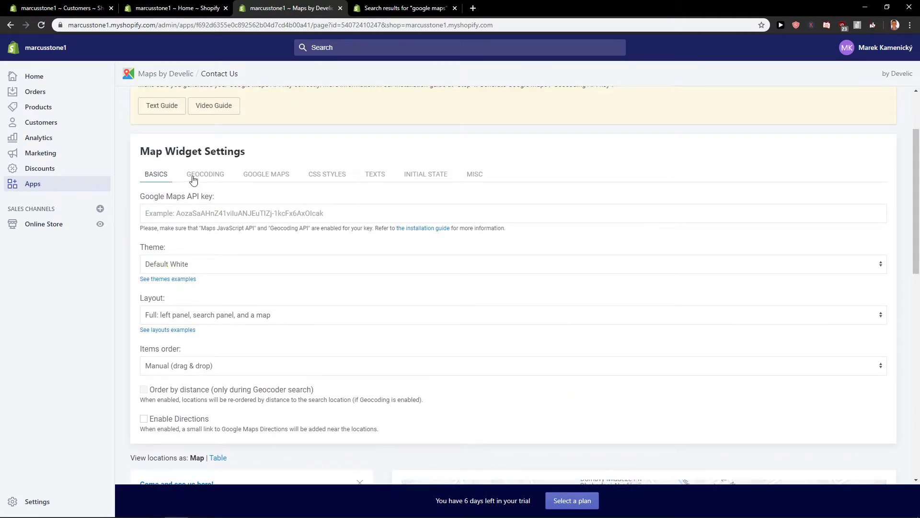
Step: Look through the map widget's Geocoding options
click(192, 177)
scroll(288, 235, down, 1)
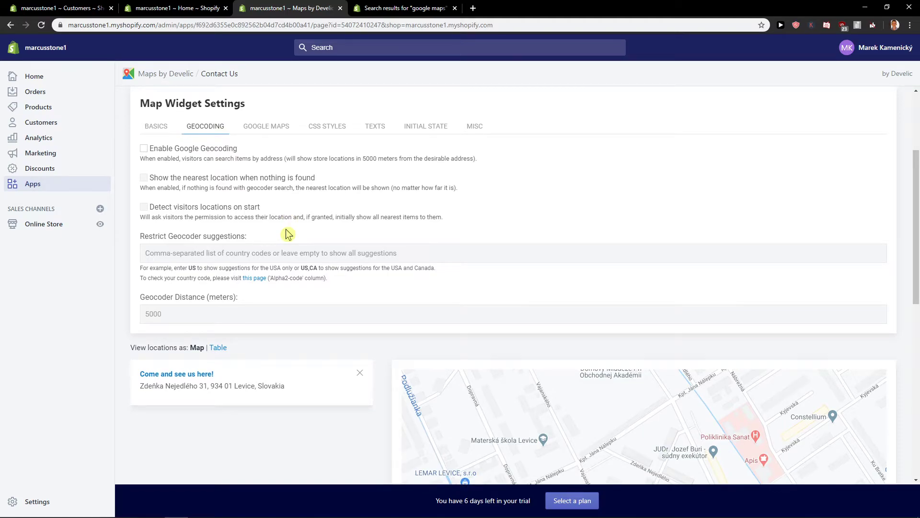
scroll(288, 233, down, 1)
scroll(287, 234, up, 1)
scroll(287, 234, down, 2)
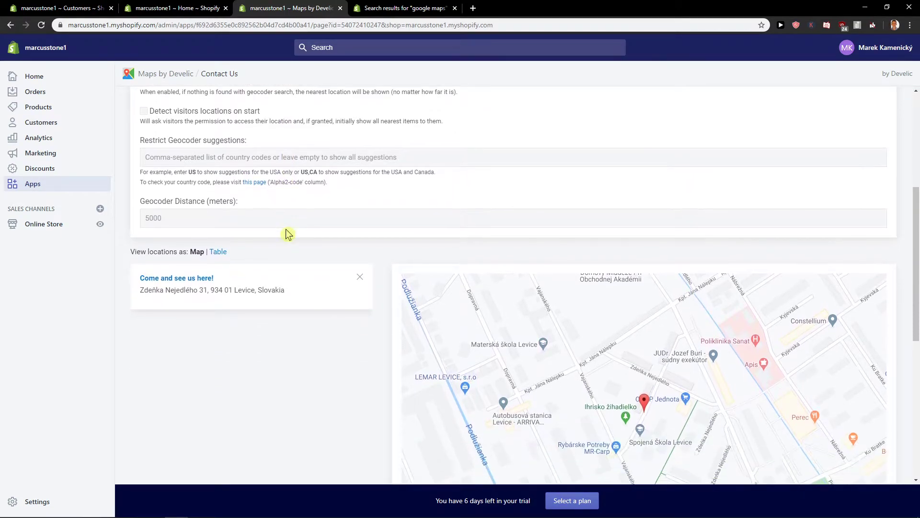
scroll(154, 186, up, 2)
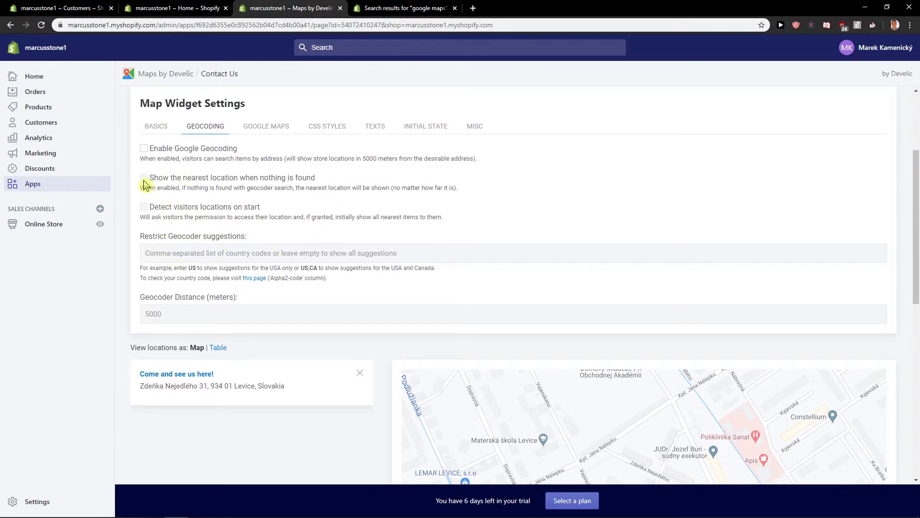
Step: Browse the CSS Styles, Texts and Initial State tabs, ending on Google Maps options
click(268, 127)
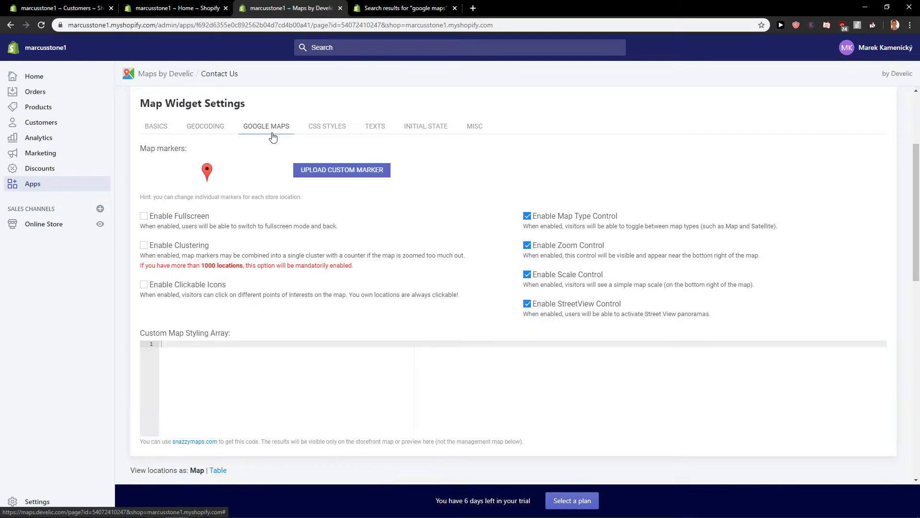
click(336, 125)
click(374, 127)
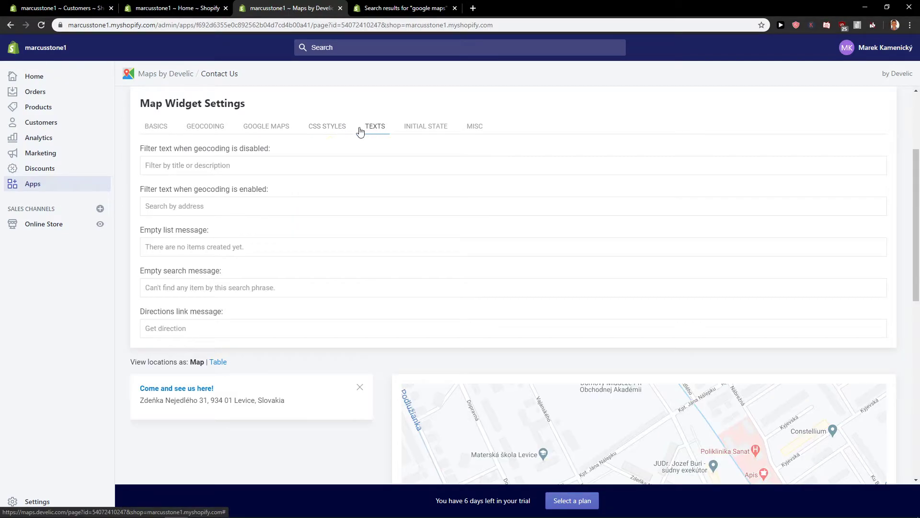
click(316, 124)
click(440, 133)
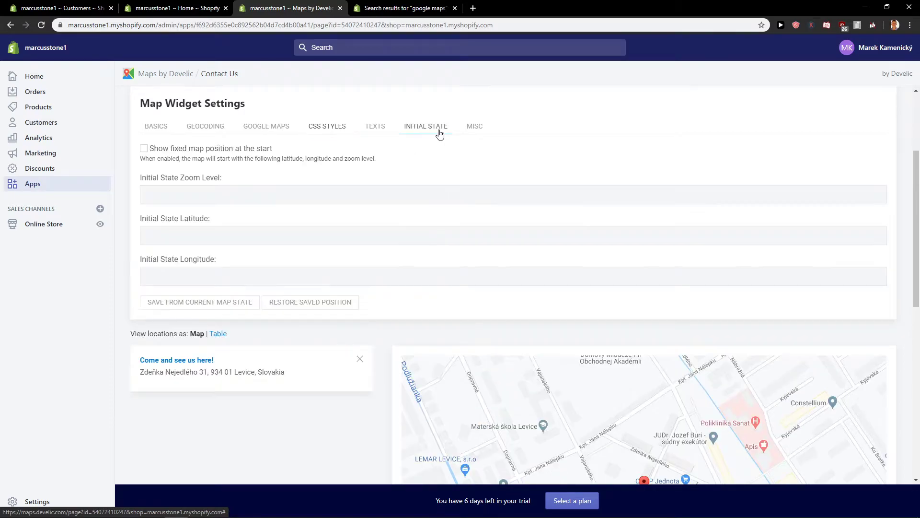
click(251, 128)
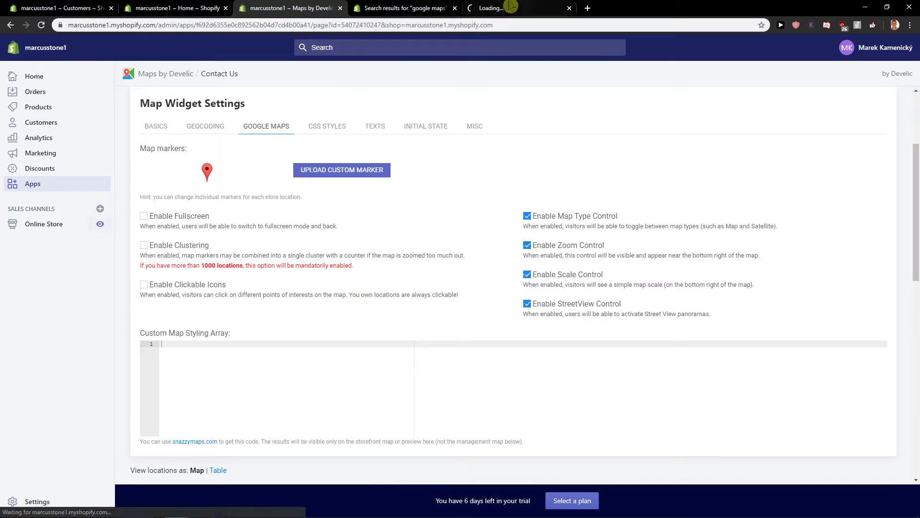
scroll(225, 287, down, 7)
scroll(192, 293, down, 10)
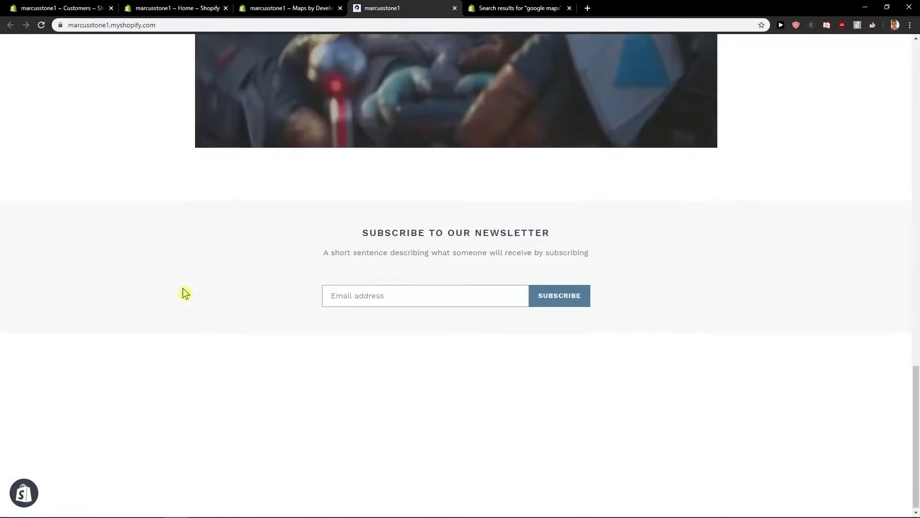
scroll(172, 292, down, 5)
click(254, 387)
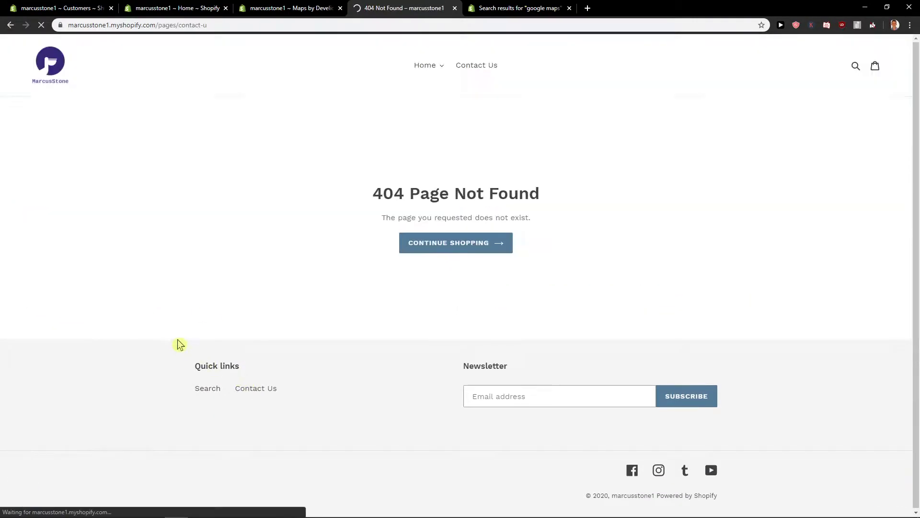
click(490, 73)
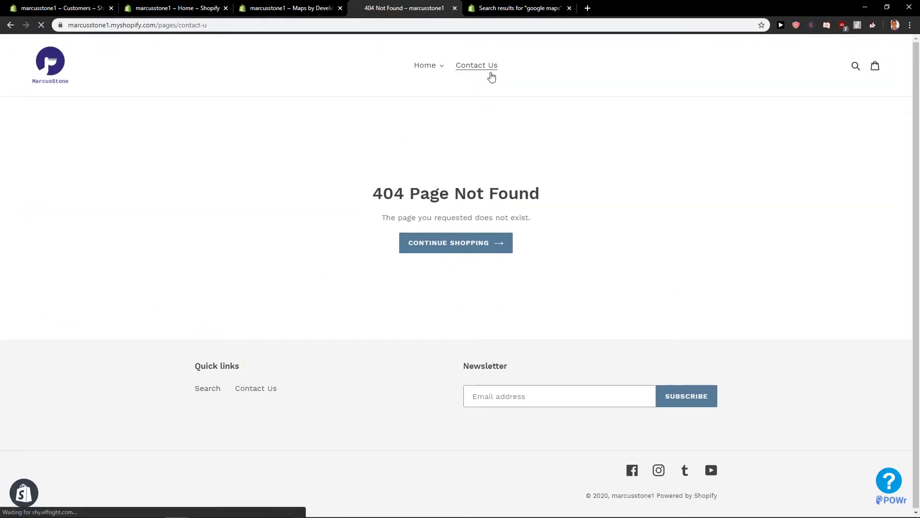
scroll(226, 277, down, 3)
scroll(226, 281, up, 3)
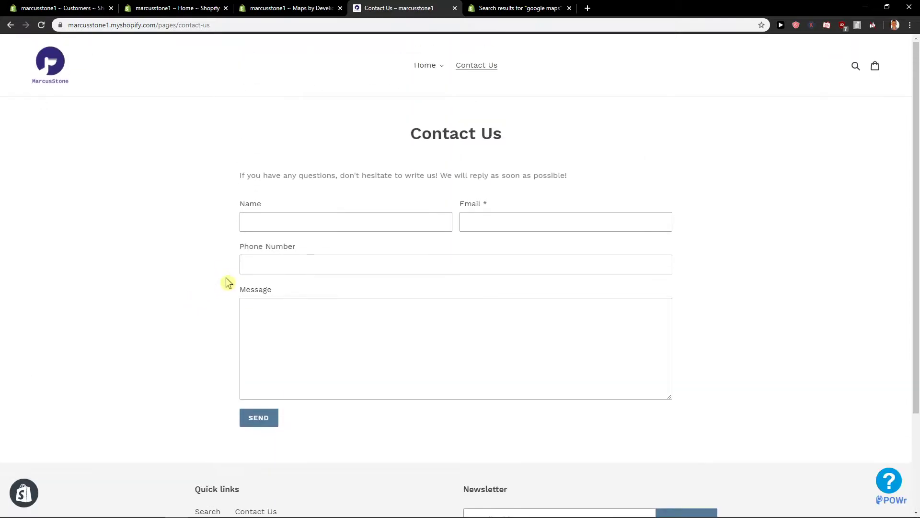
scroll(189, 122, down, 3)
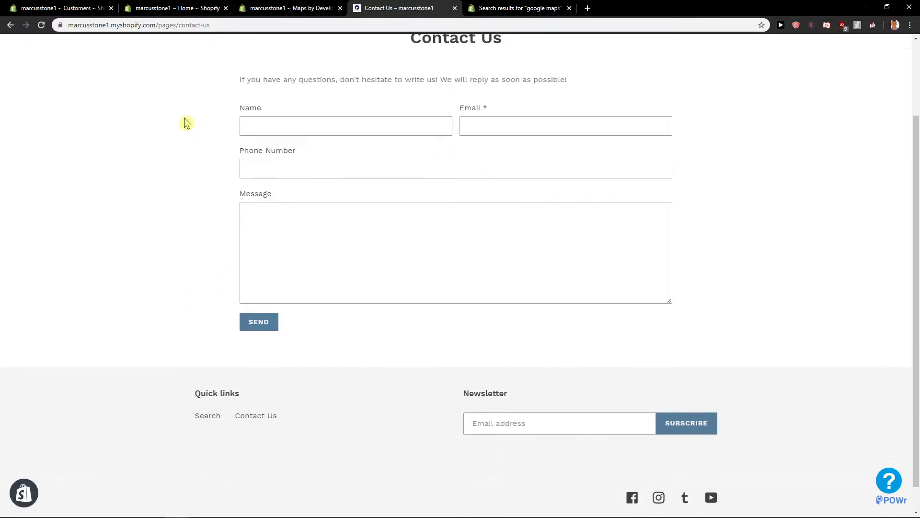
click(297, 6)
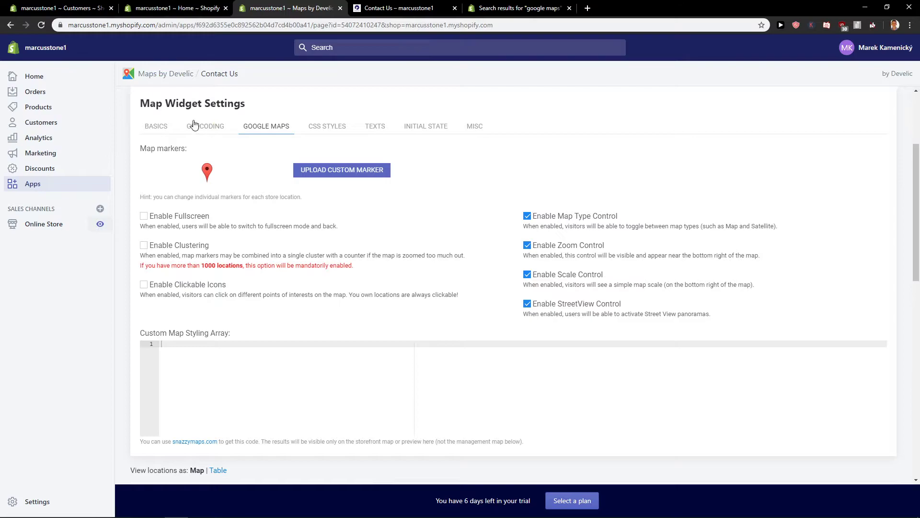
Step: Return to the Maps by Develic app page from the installed apps list
click(159, 125)
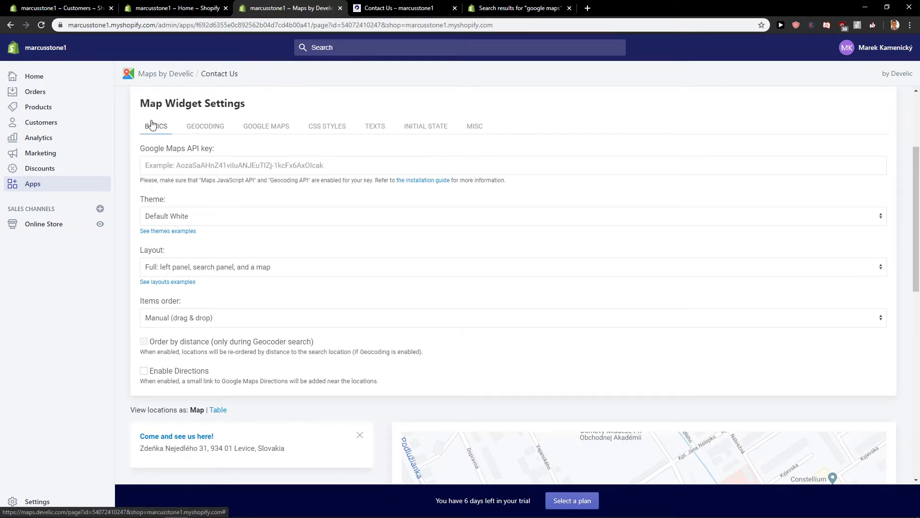
click(48, 192)
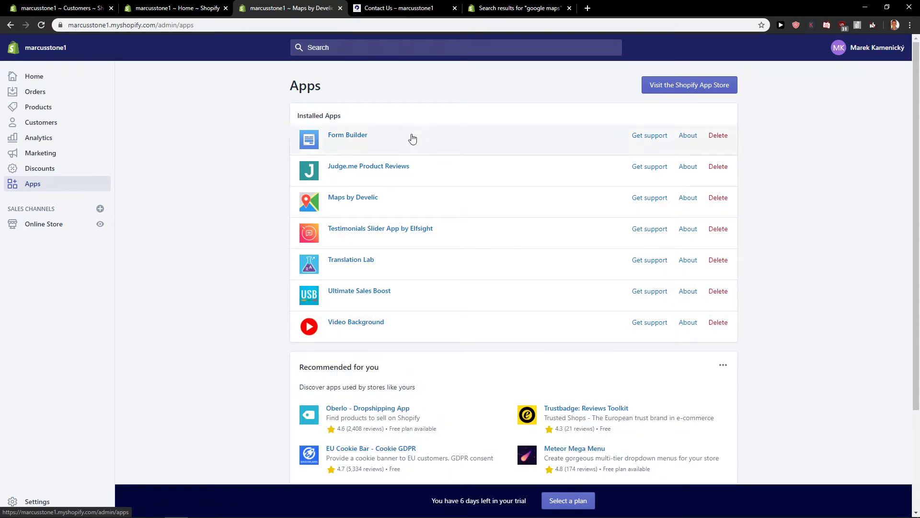
click(346, 199)
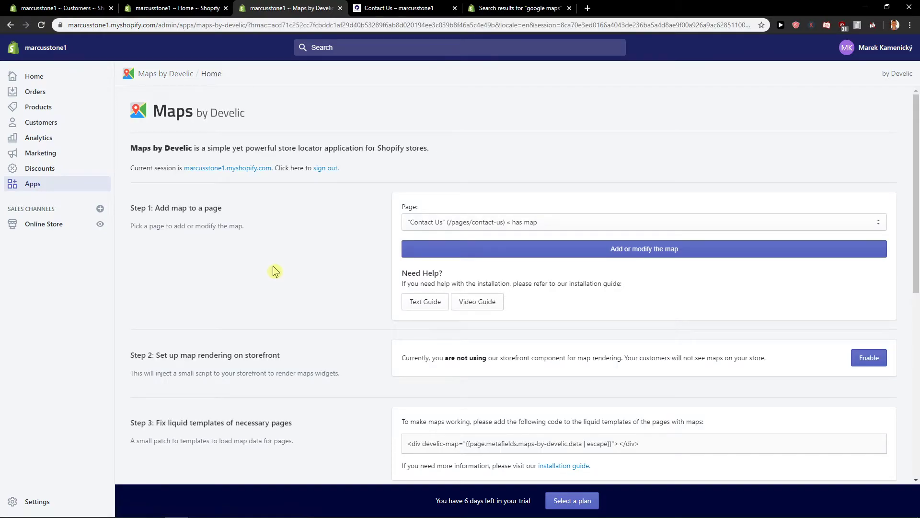
click(534, 228)
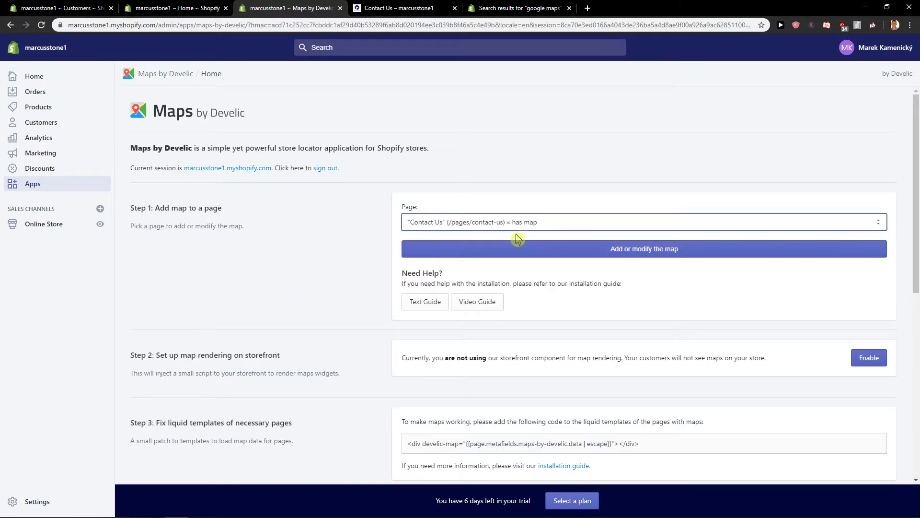
Step: Enable the storefront map-rendering component in Step 2
scroll(365, 273, down, 1)
scroll(366, 273, down, 1)
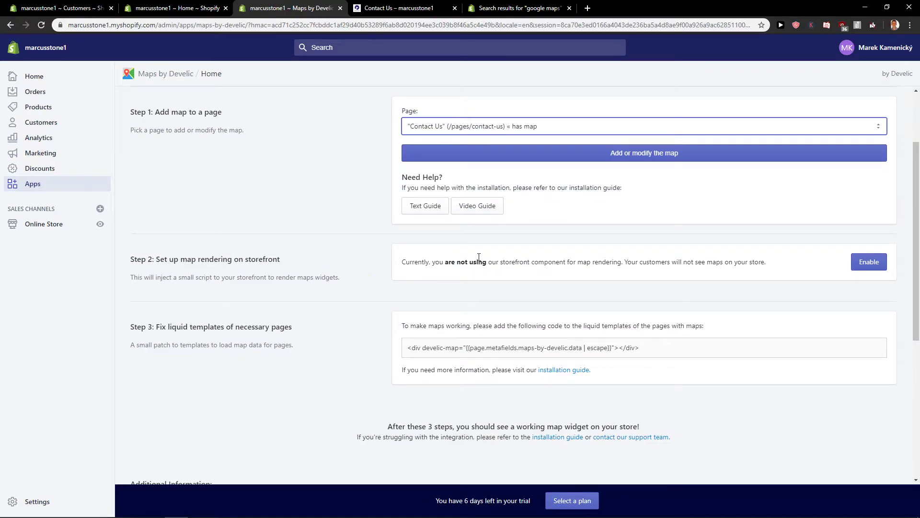
click(863, 267)
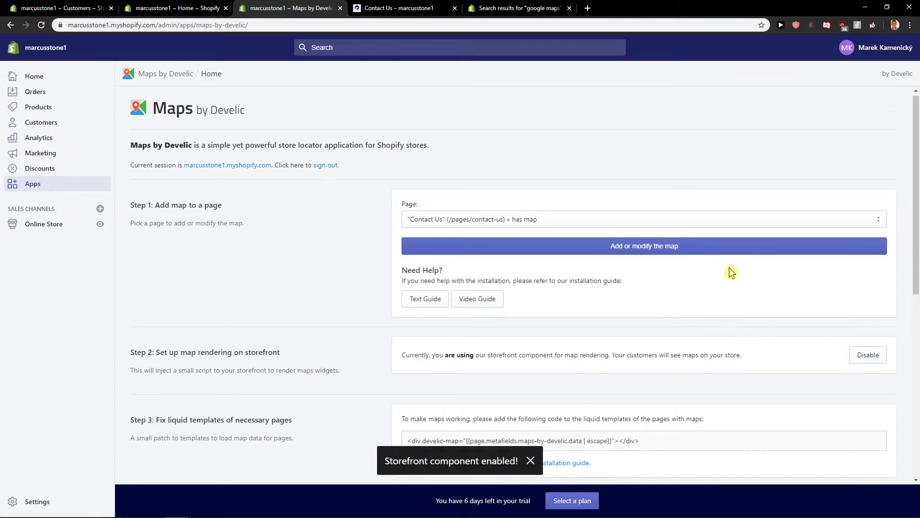
scroll(729, 268, down, 2)
scroll(729, 267, down, 1)
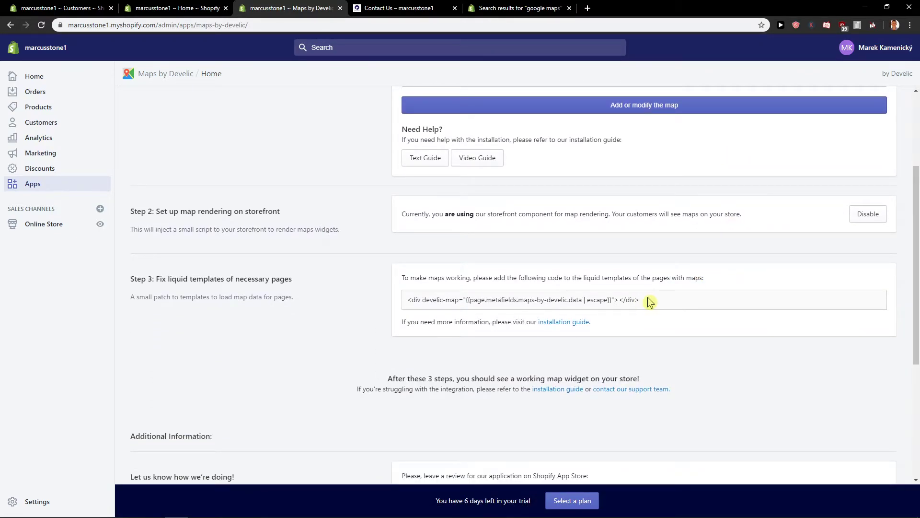
Step: Select the Step 3 <div develic-map=…></div> code line for copying
drag(639, 299, 397, 305)
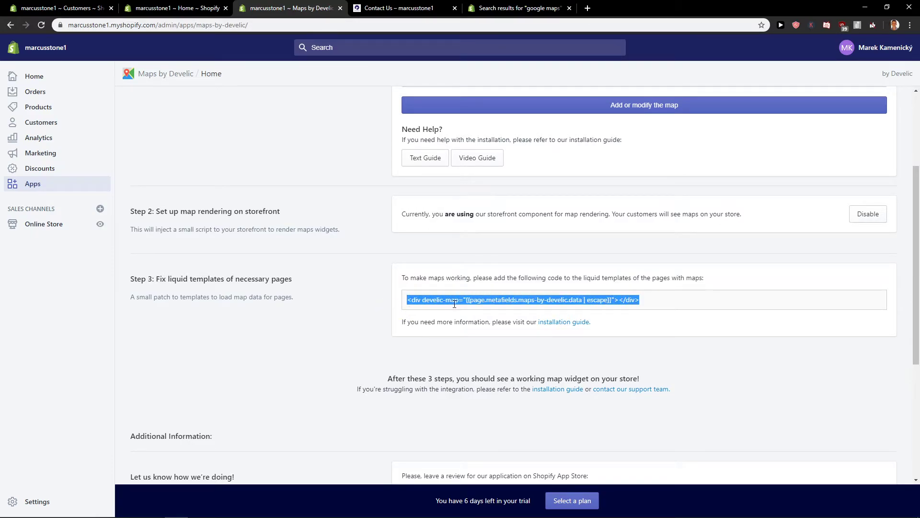
drag(467, 278, 374, 309)
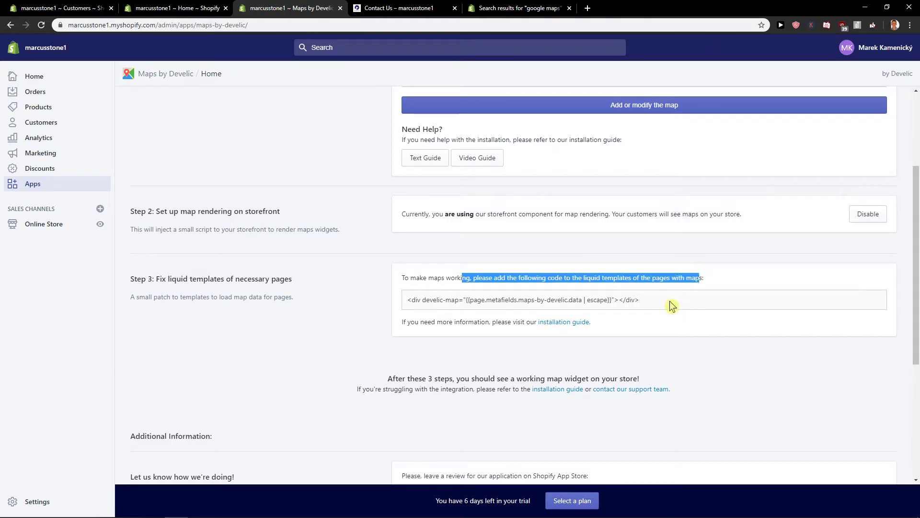
click(386, 309)
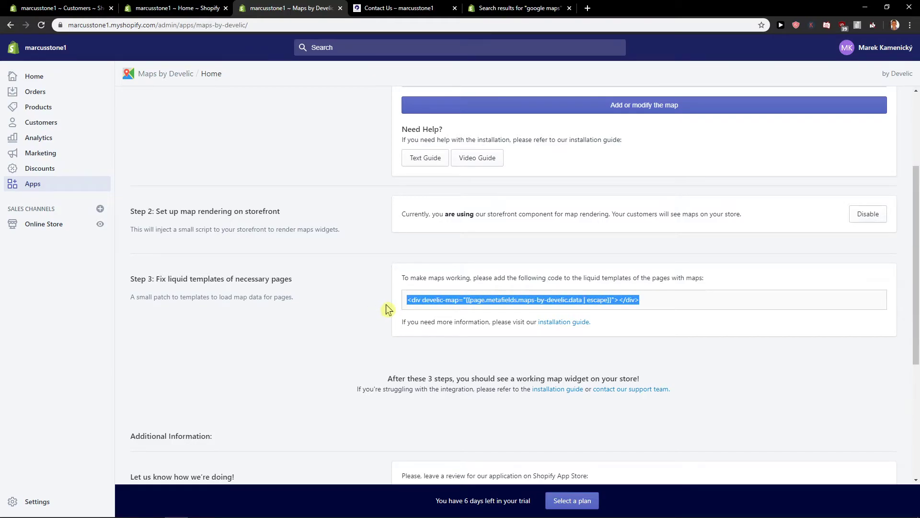
scroll(347, 314, down, 3)
scroll(347, 315, down, 1)
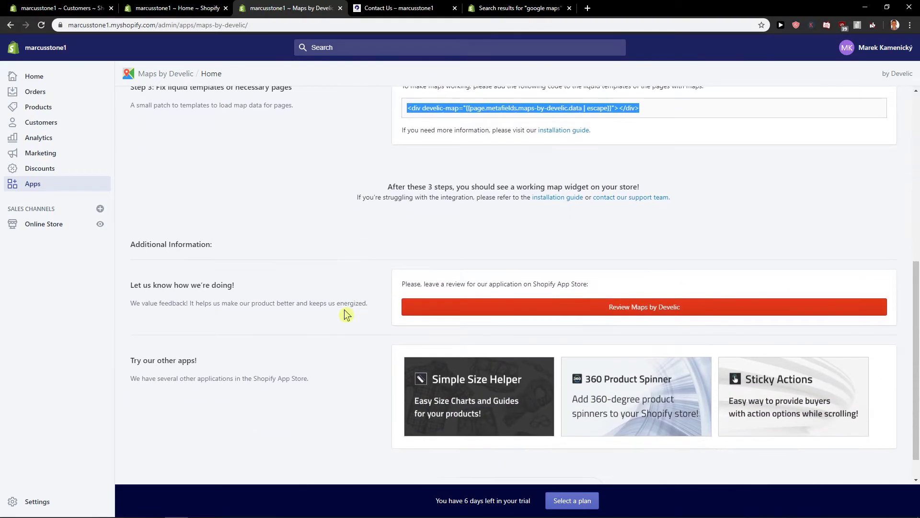
scroll(350, 314, down, 1)
scroll(360, 315, up, 6)
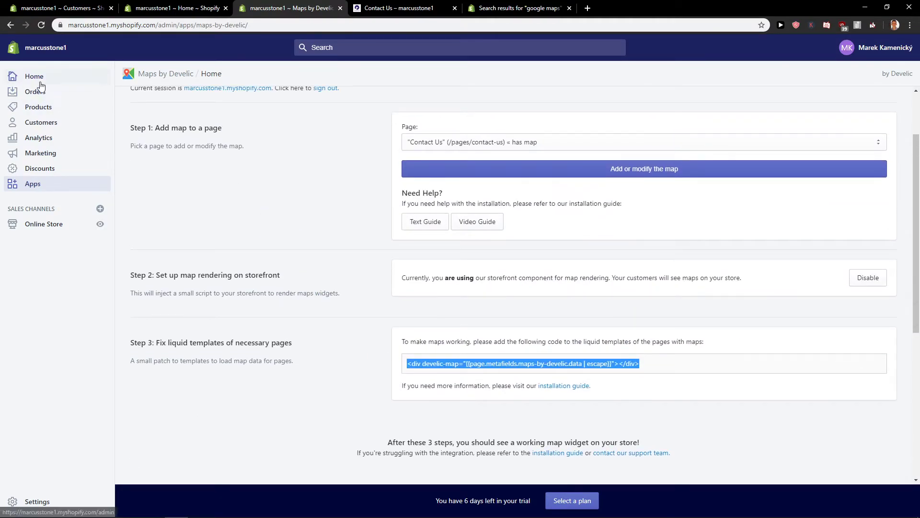
Step: Open the Debut theme's code editor from Online Store > Themes
click(59, 225)
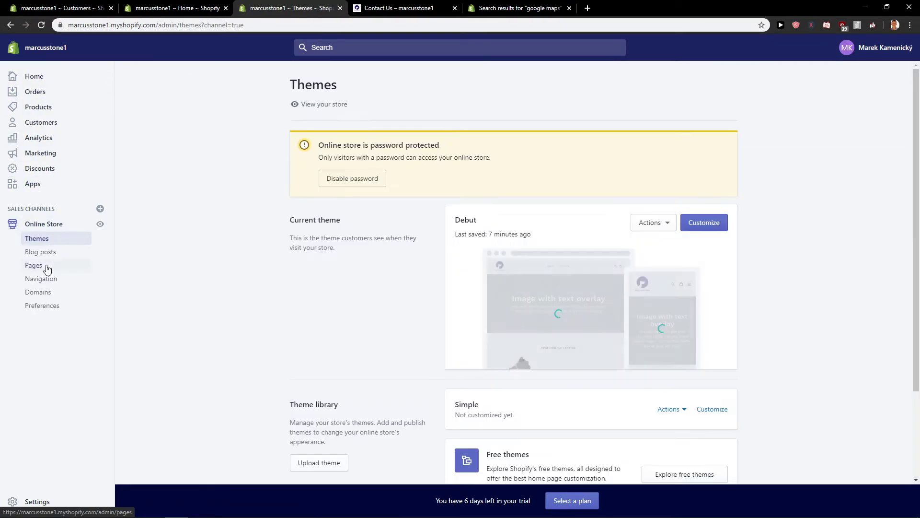
click(47, 267)
click(53, 239)
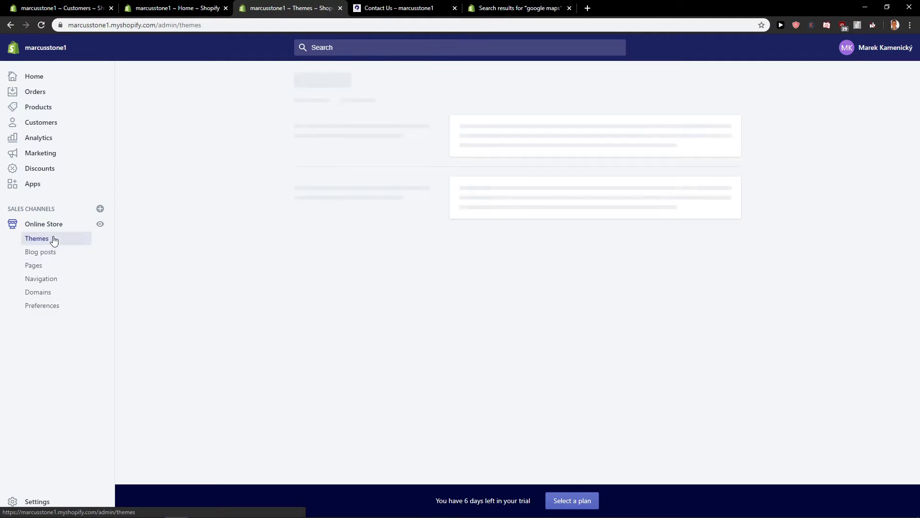
click(639, 228)
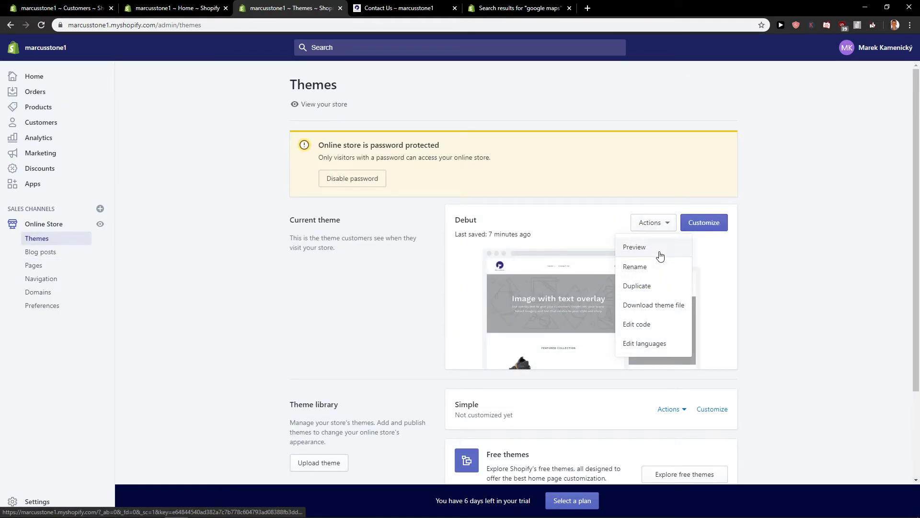
click(646, 325)
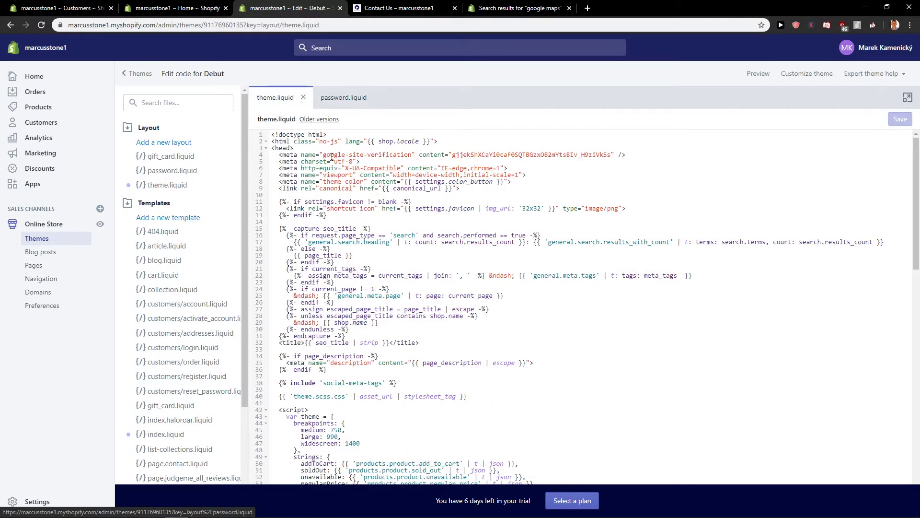
Step: Paste the develic-map snippet after <head> in theme.liquid and save the file
click(339, 141)
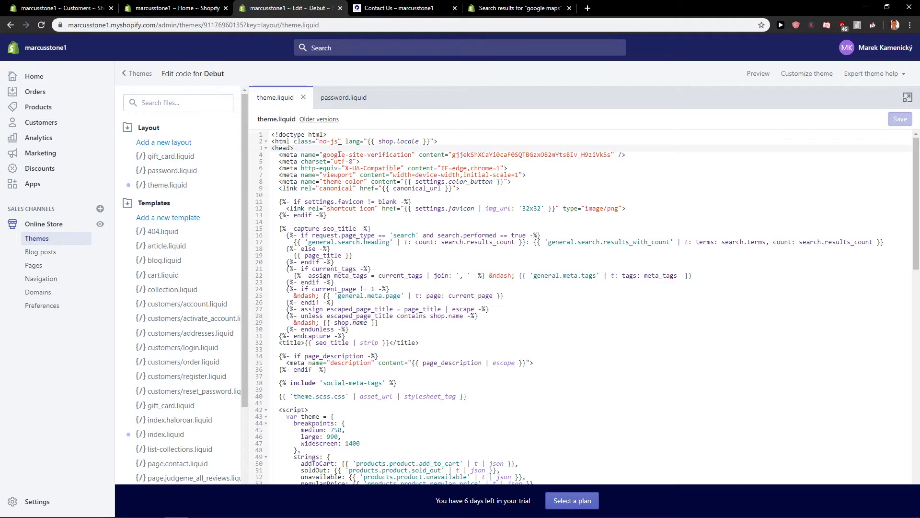
key(Return)
text(<div develic-map="{{page.metafields.maps-by-develic.data | escape}}"></div>)
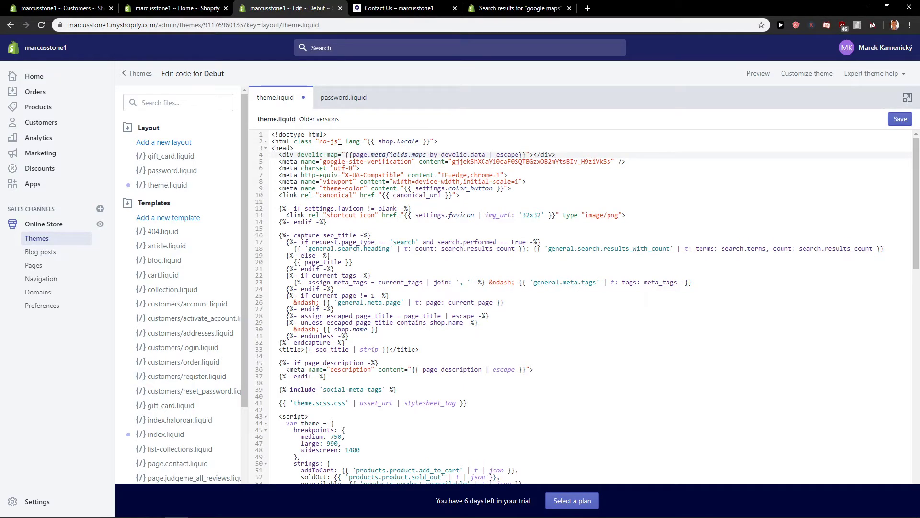
scroll(400, 222, down, 5)
scroll(399, 222, down, 5)
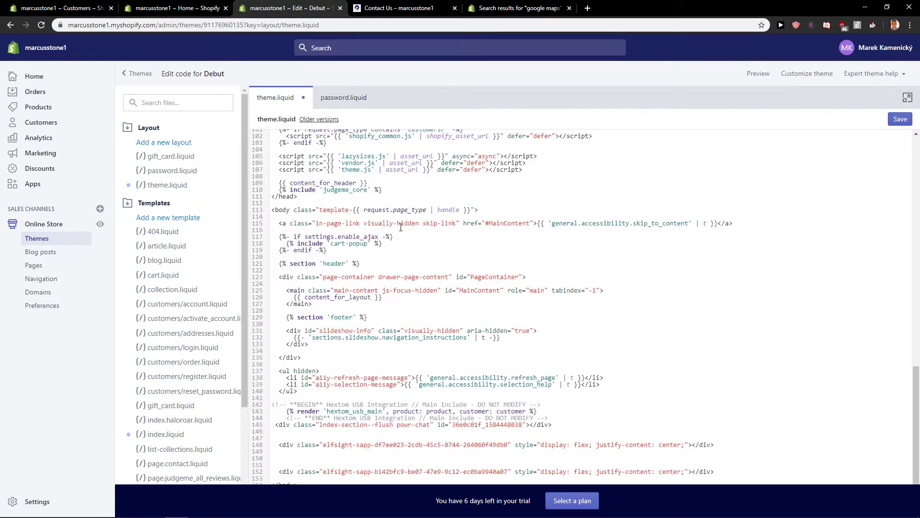
scroll(575, 307, up, 5)
click(903, 120)
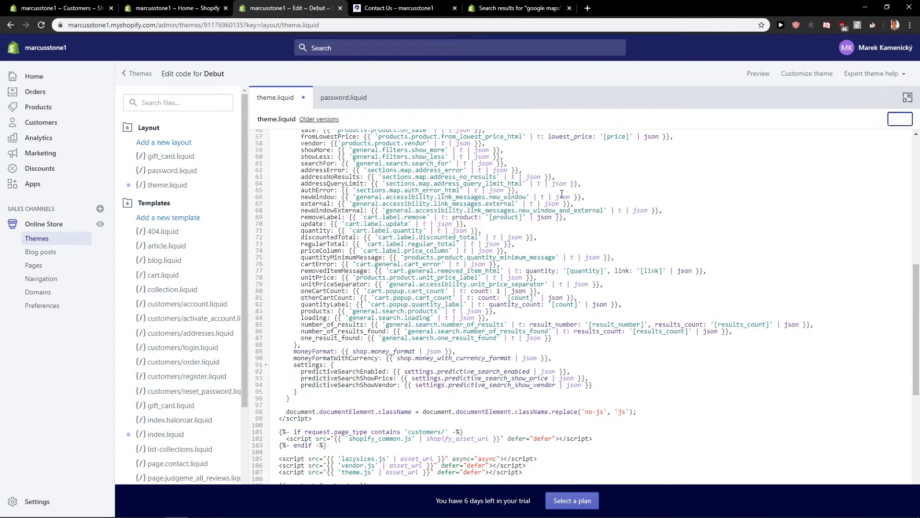
scroll(283, 197, up, 5)
scroll(283, 197, up, 5)
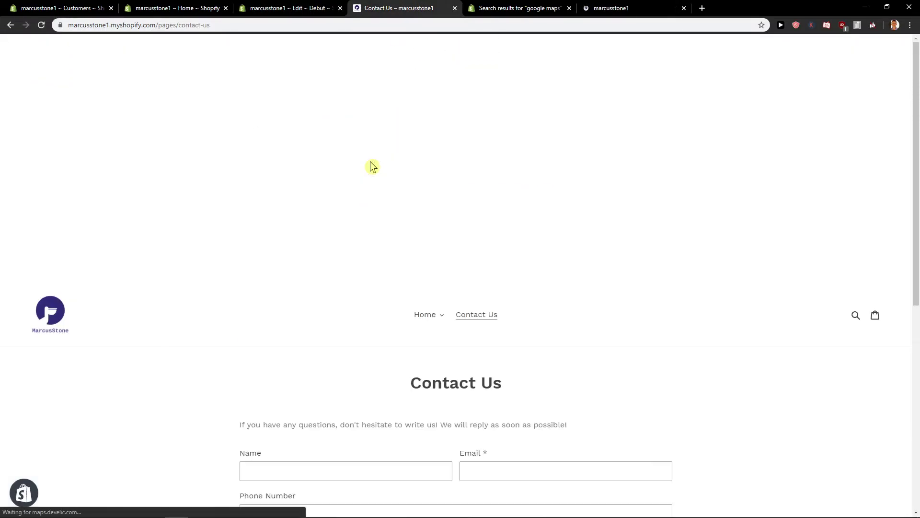
Step: Scroll the Contact Us page to check the Levice map shown above the header
scroll(368, 160, down, 1)
scroll(267, 166, down, 1)
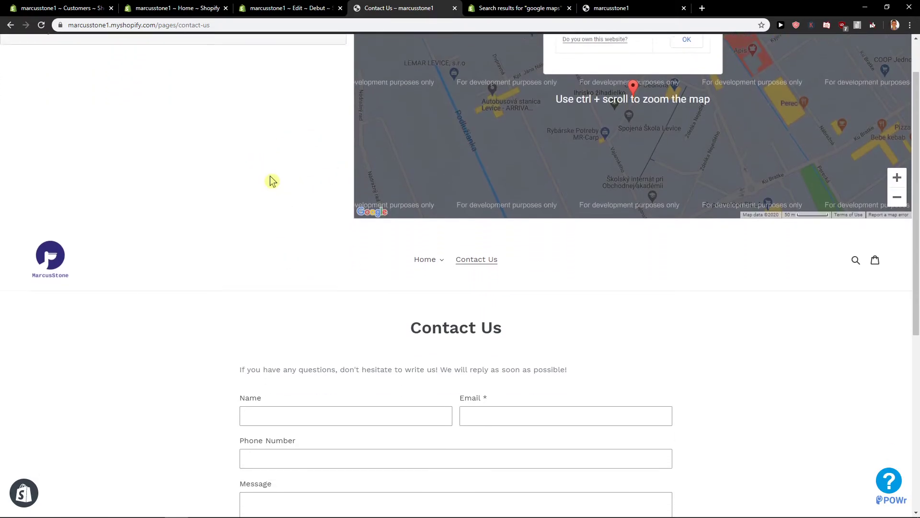
scroll(269, 181, up, 1)
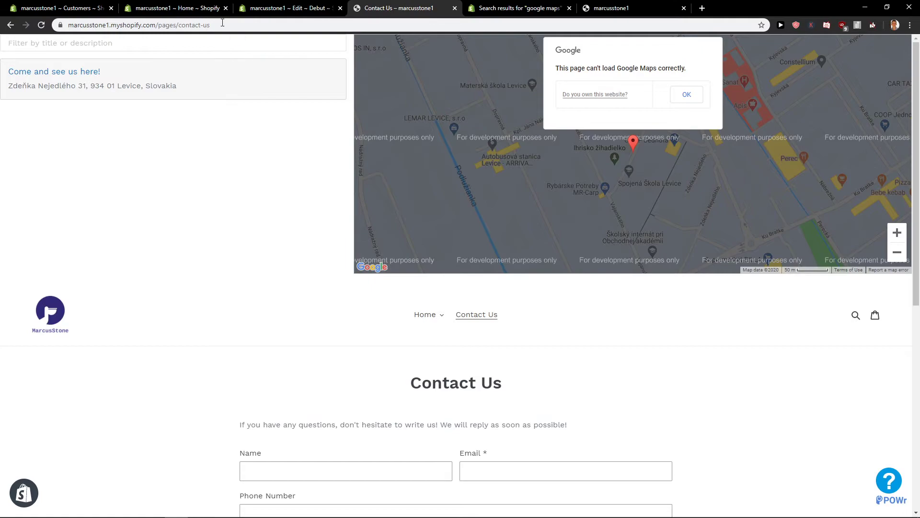
Step: Delete the develic-map line from theme.liquid, save, and reload the Contact Us page
click(204, 8)
click(302, 5)
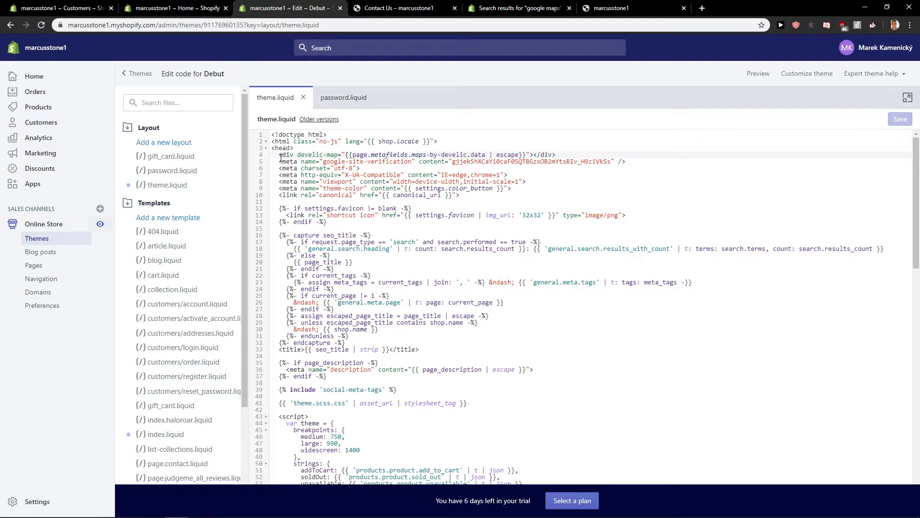
drag(281, 157, 561, 157)
key(ctrl+c)
key(BackSpace)
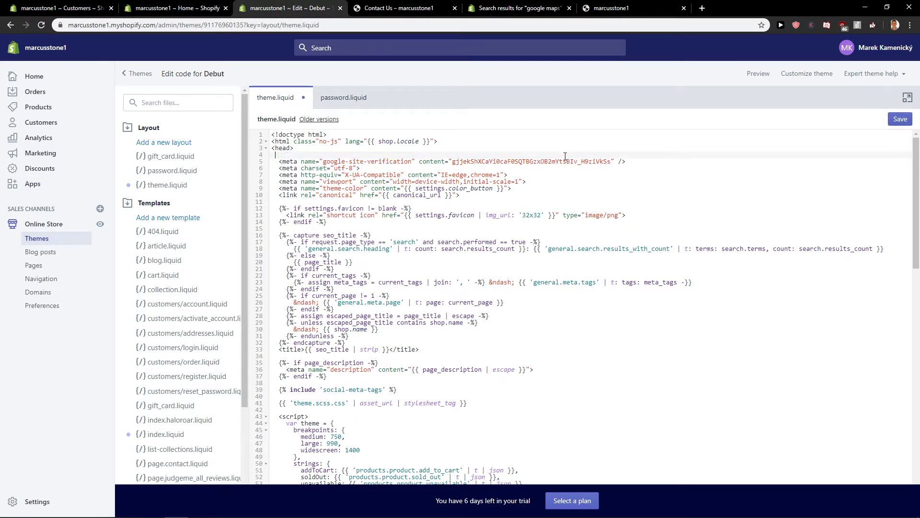
key(BackSpace)
click(901, 119)
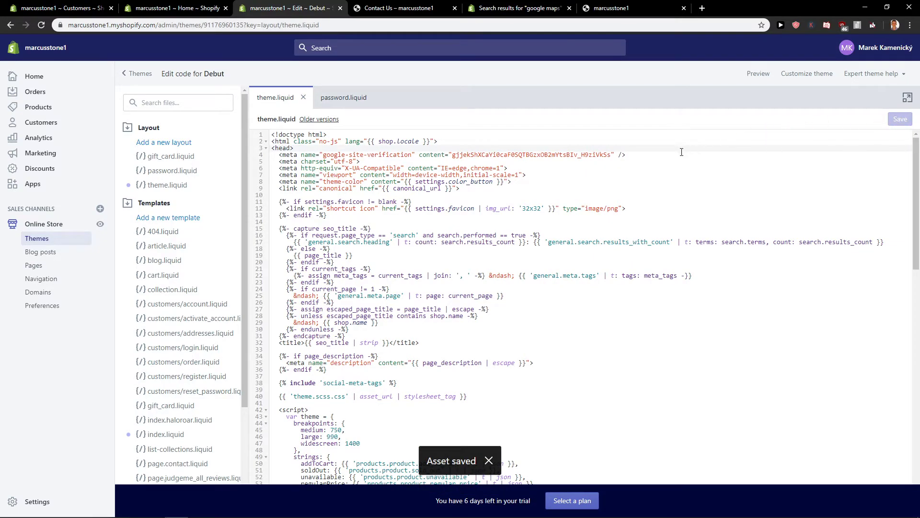
click(422, 8)
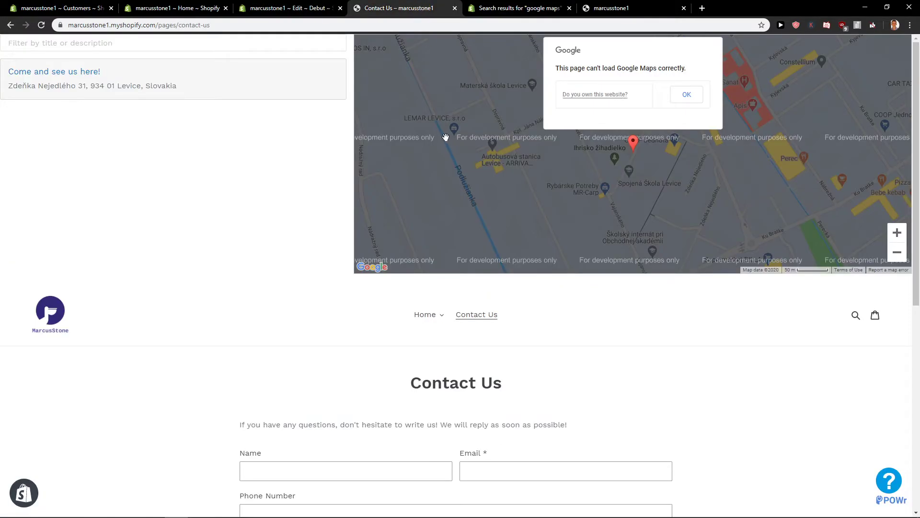
key(F5)
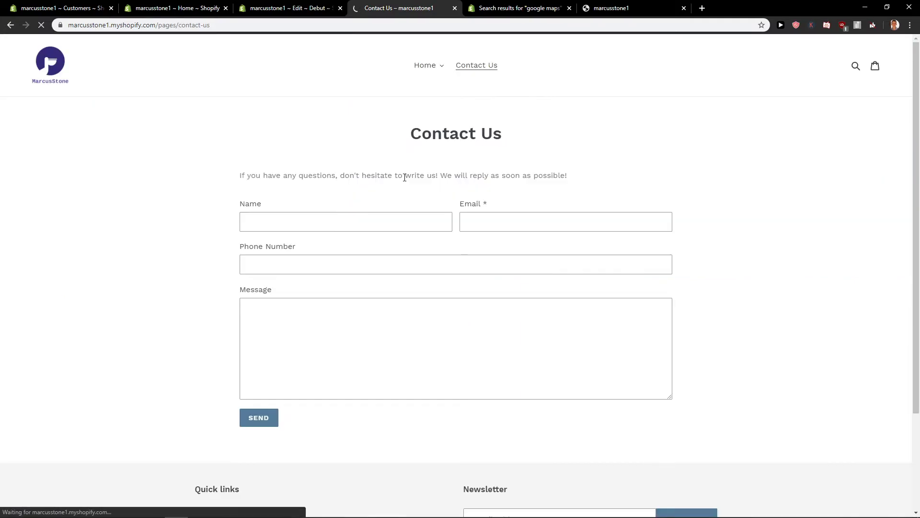
Step: Open the page.contact.liquid template in the theme code editor
key(ctrl+shift+Tab)
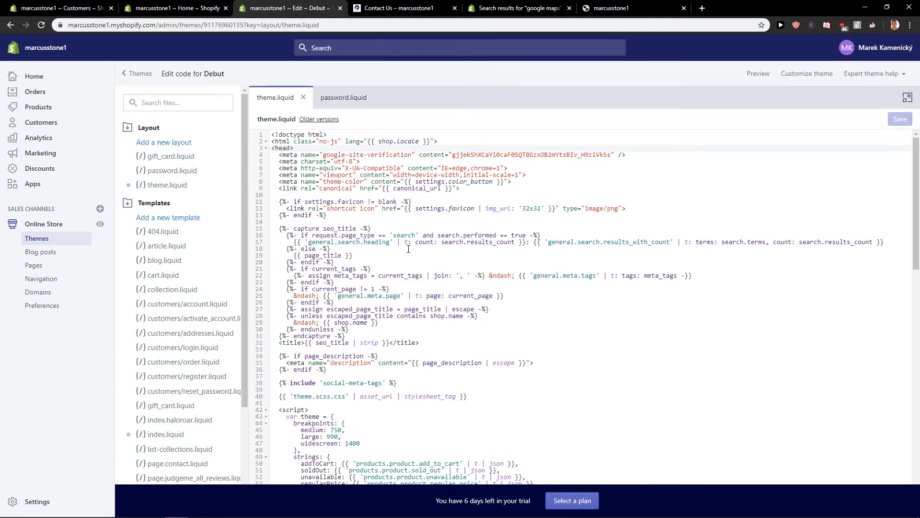
scroll(431, 306, down, 2)
scroll(431, 306, down, 1)
scroll(192, 253, down, 1)
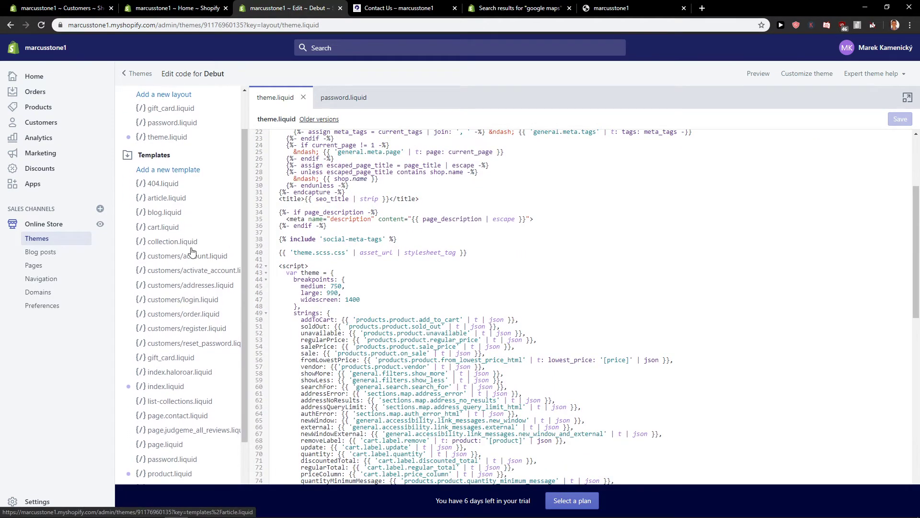
scroll(172, 166, down, 2)
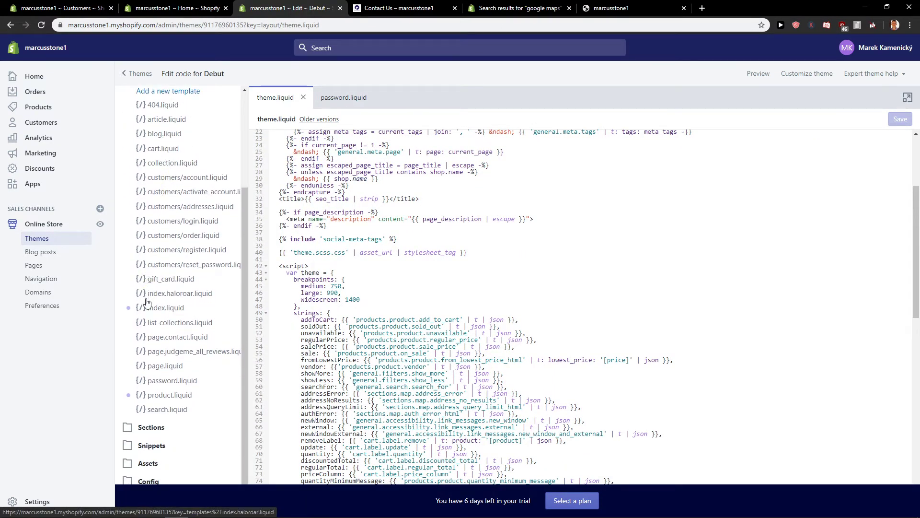
click(163, 339)
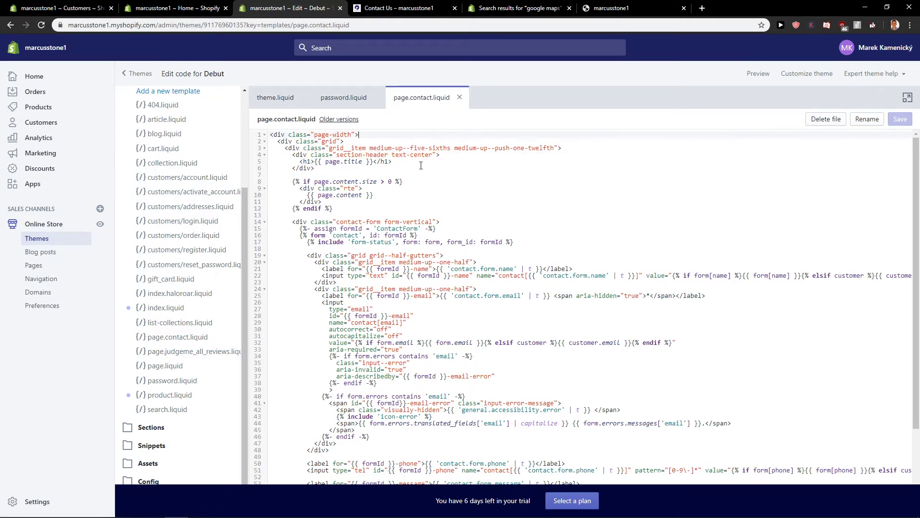
Step: Paste the develic-map div below the submit input line and save the template
click(427, 190)
scroll(432, 241, down, 2)
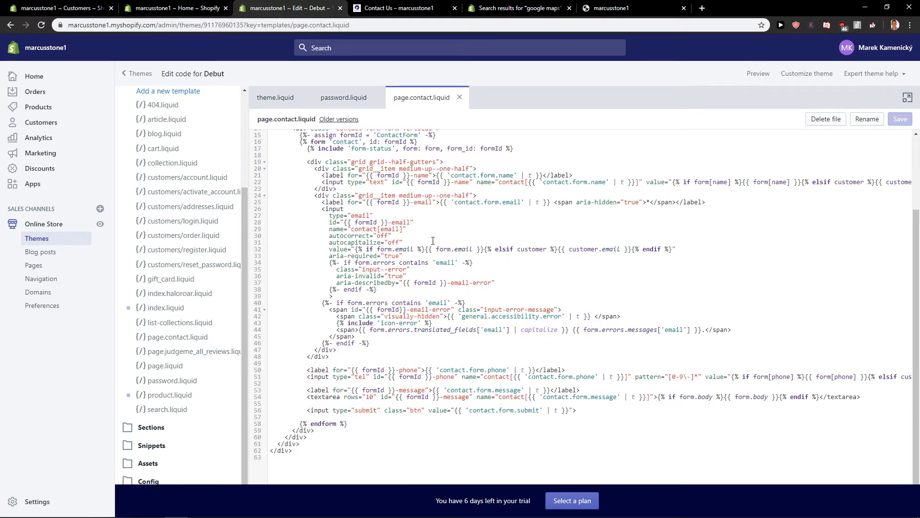
click(619, 411)
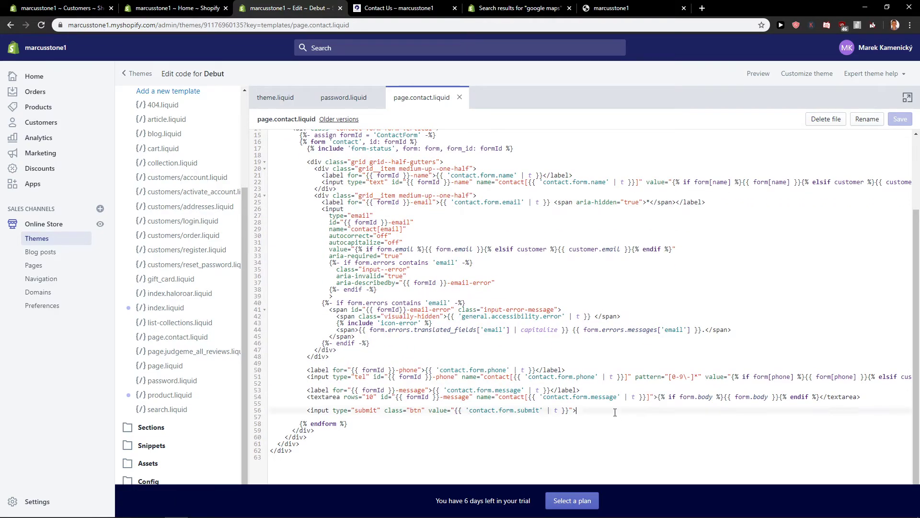
key(Return)
key(Return)
key(ctrl+v)
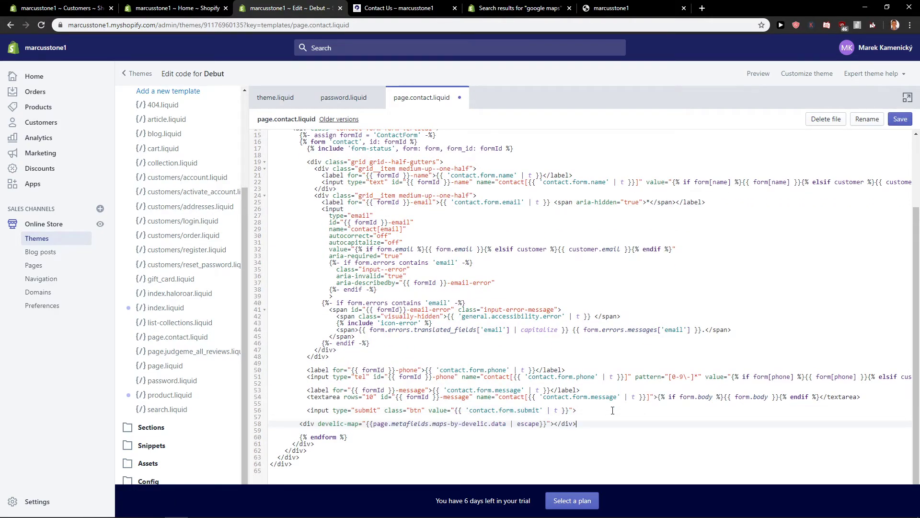
click(900, 119)
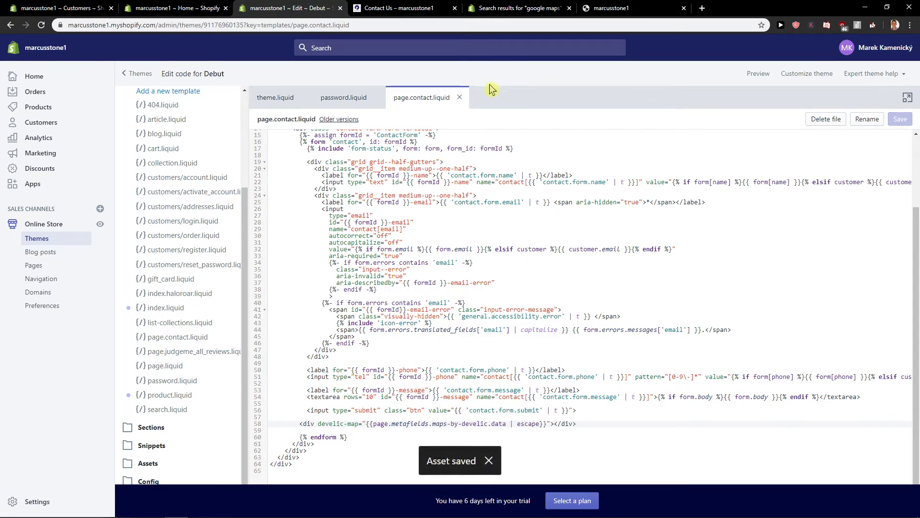
click(520, 7)
Step: Reload the Contact Us page, scroll down, and dismiss the Google Maps error
click(398, 7)
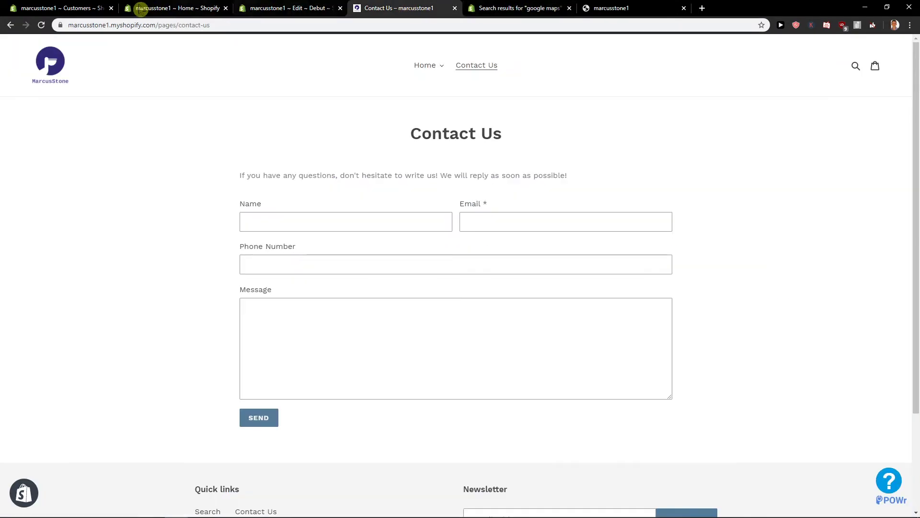
click(42, 24)
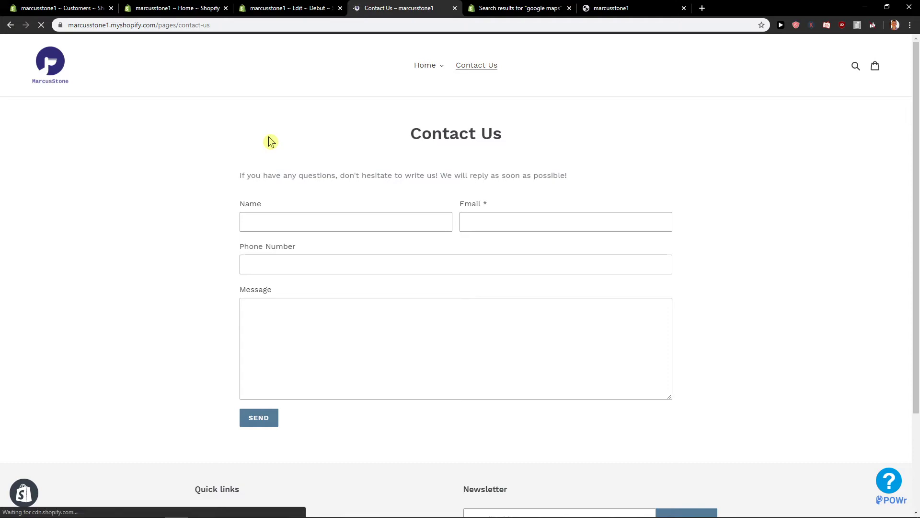
scroll(278, 158, down, 1)
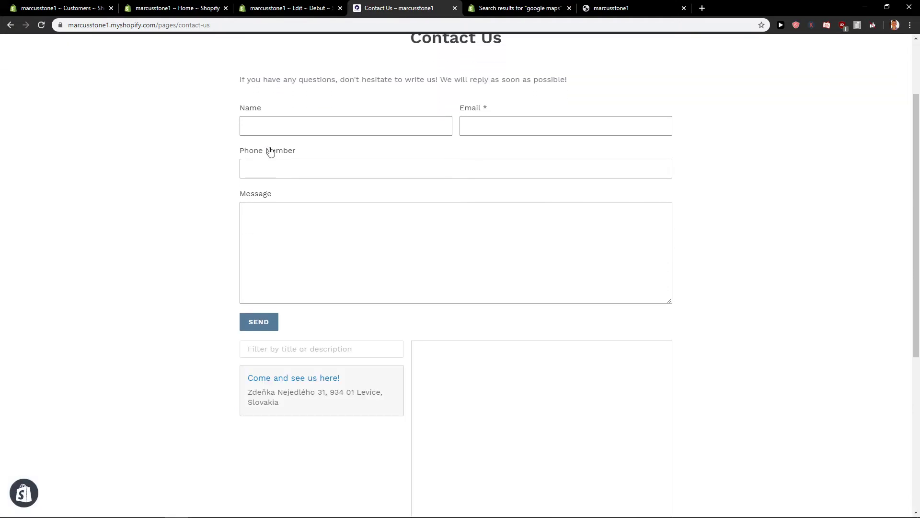
scroll(285, 177, down, 2)
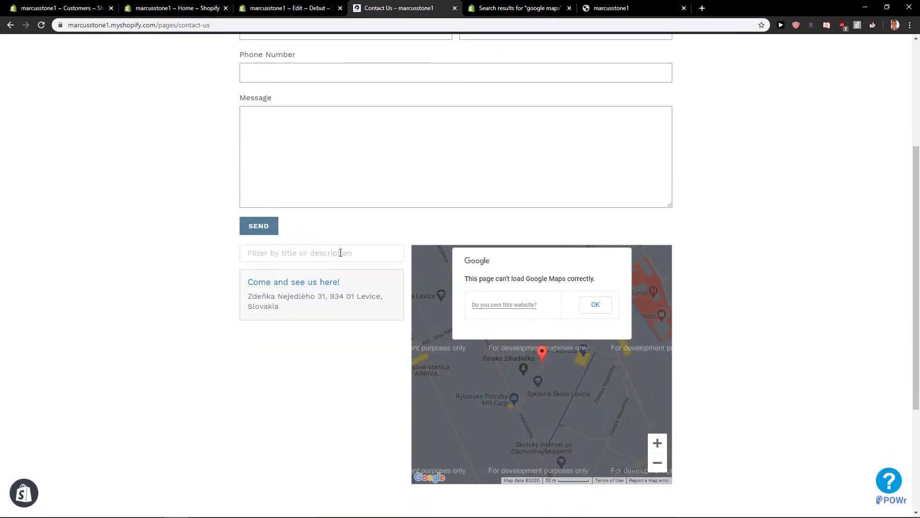
click(597, 311)
Step: Pan and zoom the Levice map beneath the contact form around the red marker
drag(567, 376, 551, 341)
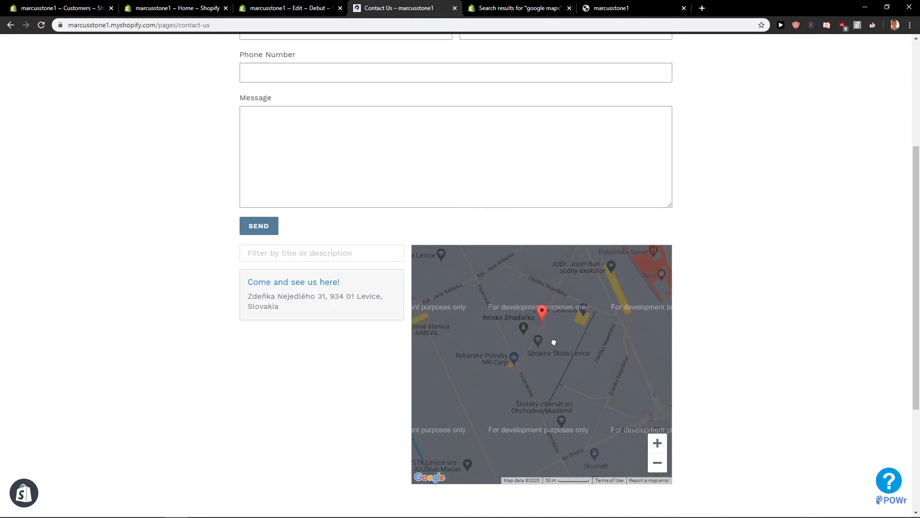
scroll(549, 342, up, 1)
scroll(549, 342, down, 2)
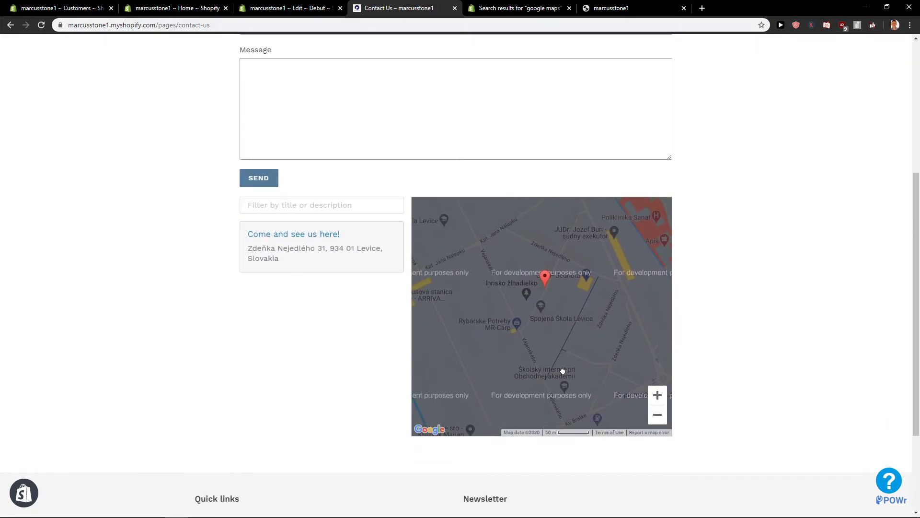
drag(546, 295, 545, 303)
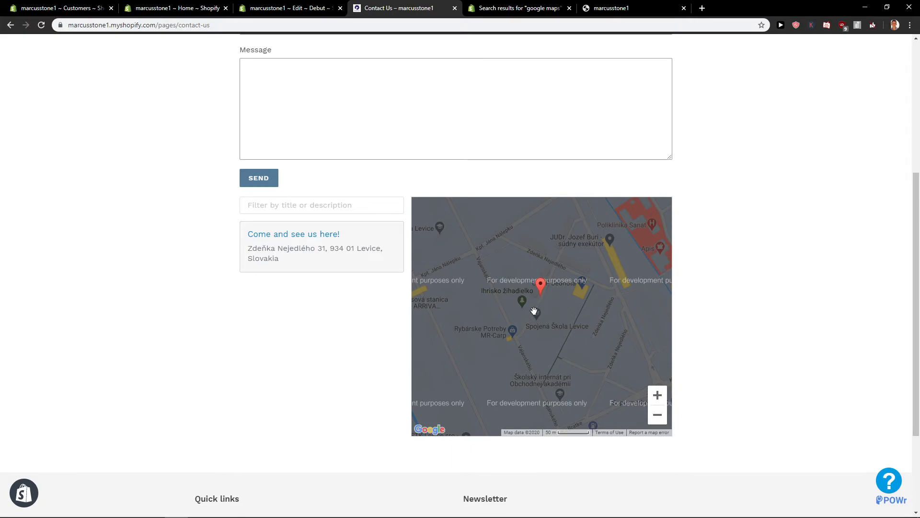
scroll(531, 313, up, 1)
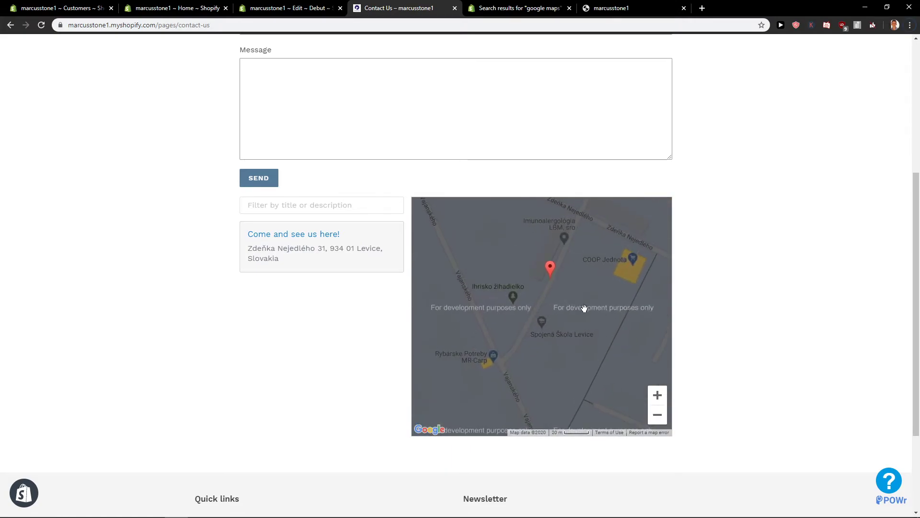
drag(583, 308, 552, 324)
scroll(505, 353, up, 1)
mouse_move(505, 353)
mouse_down()
mouse_move(573, 296)
mouse_move(549, 327)
mouse_move(569, 302)
mouse_move(542, 319)
mouse_up()
scroll(570, 298, down, 1)
scroll(560, 304, down, 1)
scroll(542, 319, up, 2)
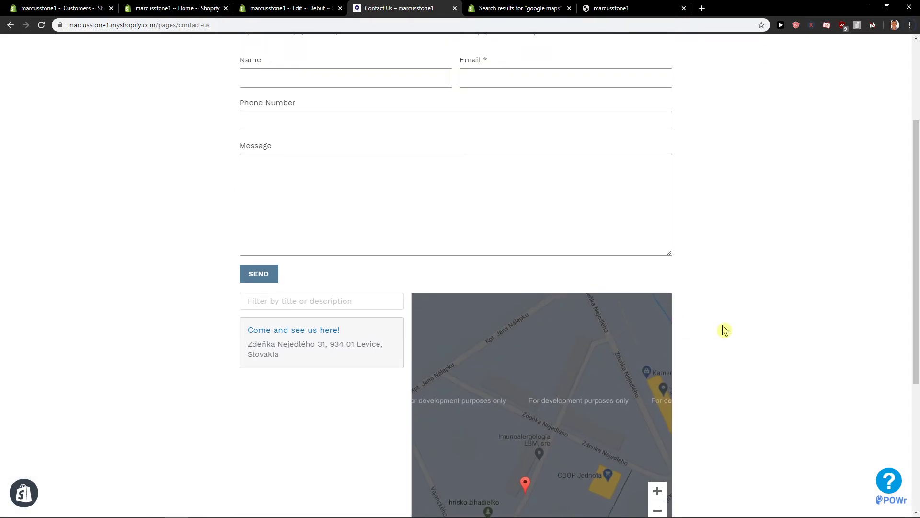
scroll(723, 329, down, 3)
click(319, 7)
Step: Move the Contact Us tab ahead of the theme code editor tab
click(383, 7)
click(297, 7)
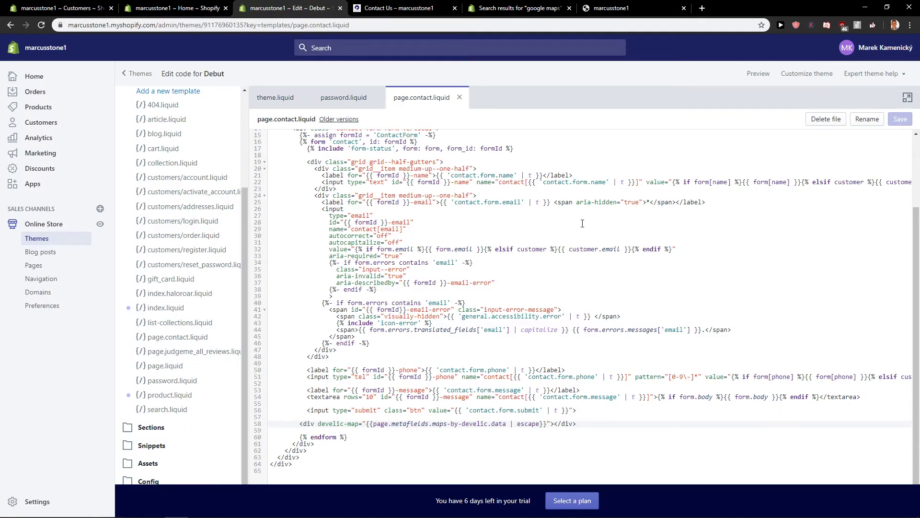
scroll(557, 219, down, 1)
click(199, 7)
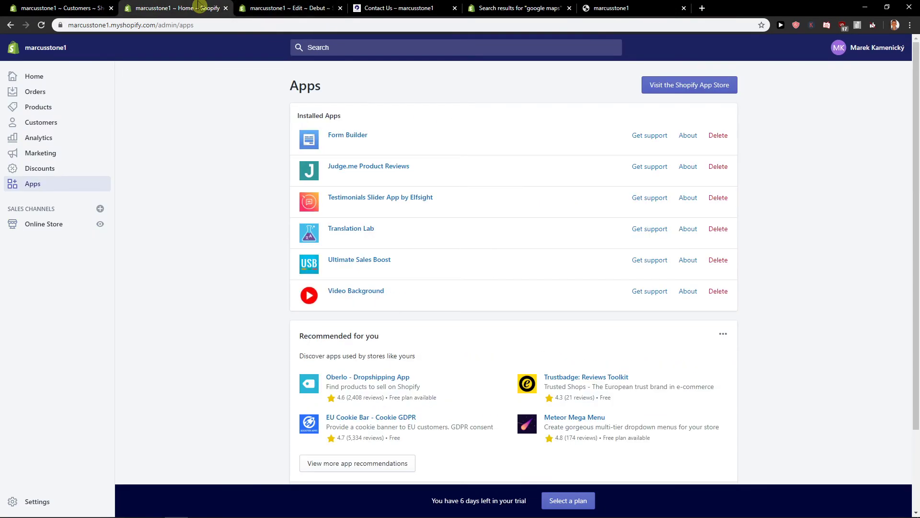
click(397, 8)
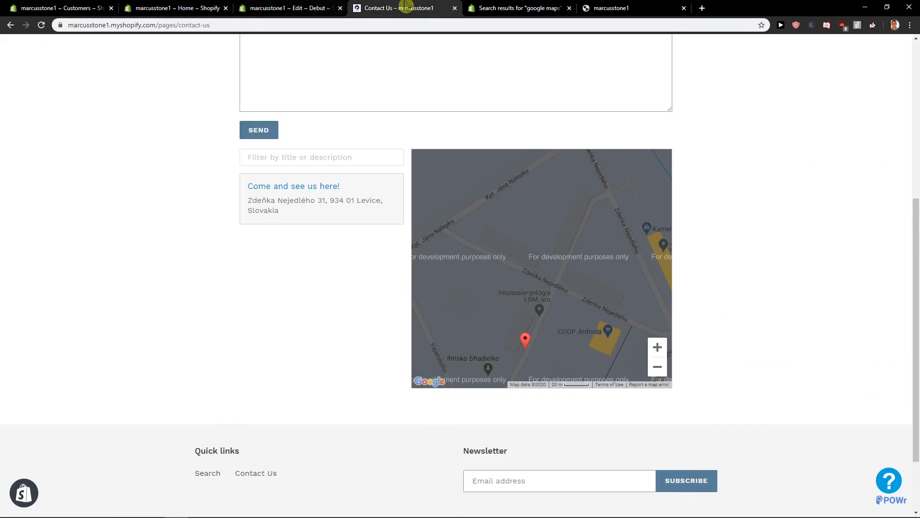
drag(366, 8, 292, 7)
Step: Scroll through the Contact Us page to review the map below the form
scroll(587, 277, down, 3)
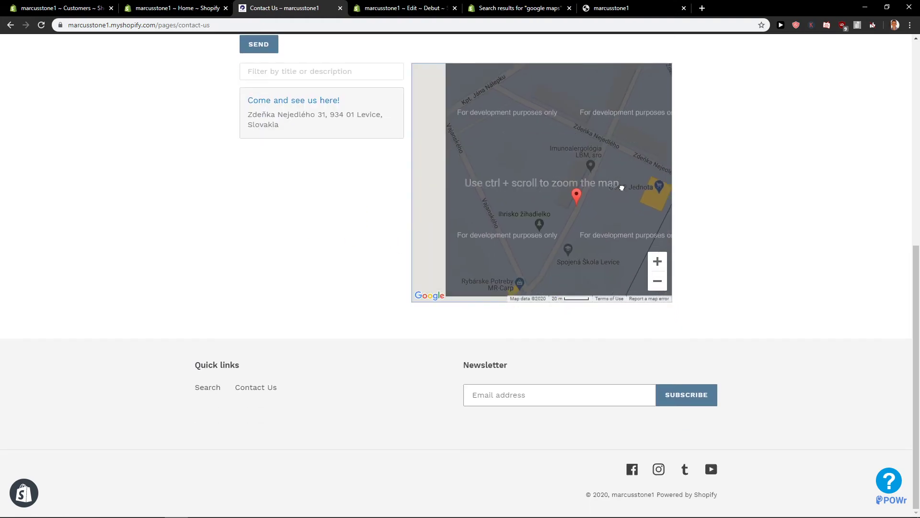
scroll(723, 201, up, 8)
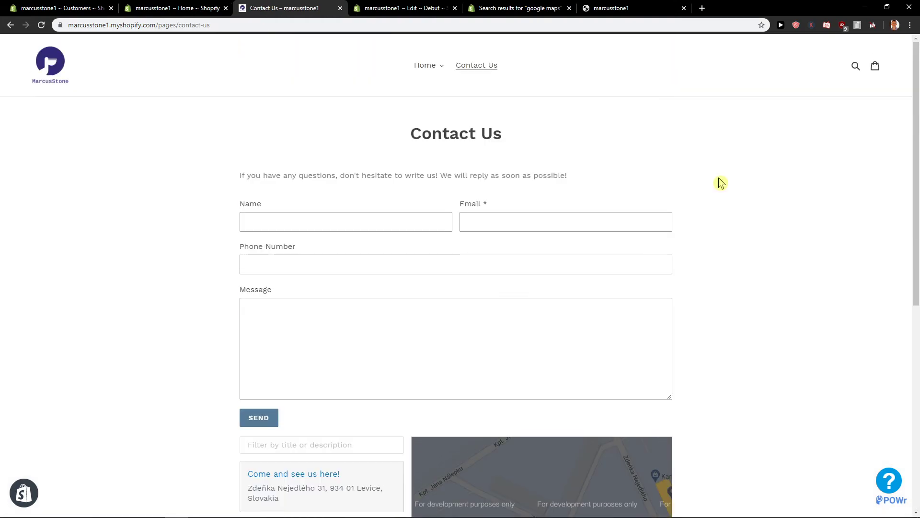
scroll(738, 216, down, 5)
scroll(714, 192, up, 5)
scroll(729, 264, down, 5)
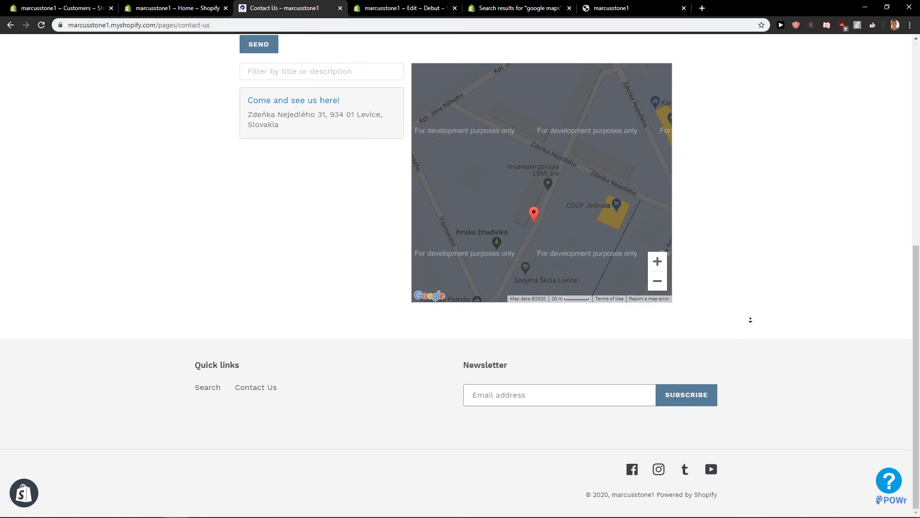
scroll(714, 220, up, 5)
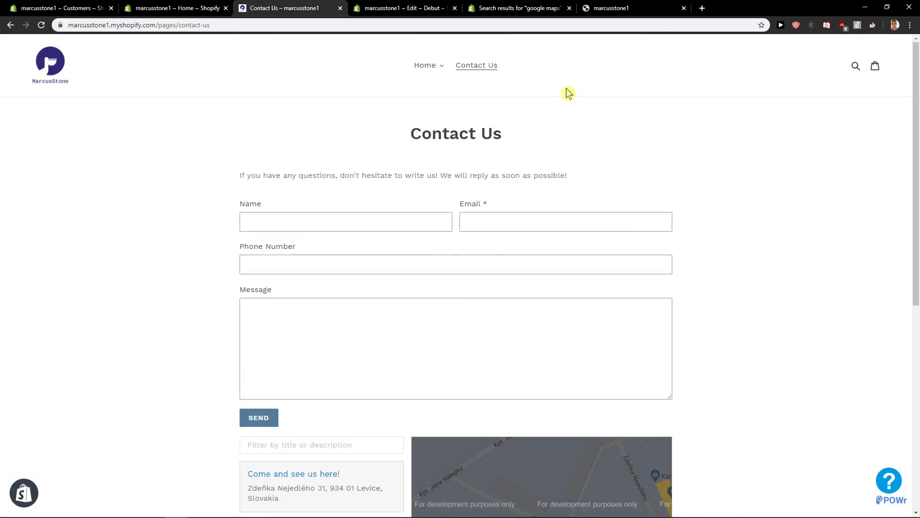
scroll(568, 93, down, 2)
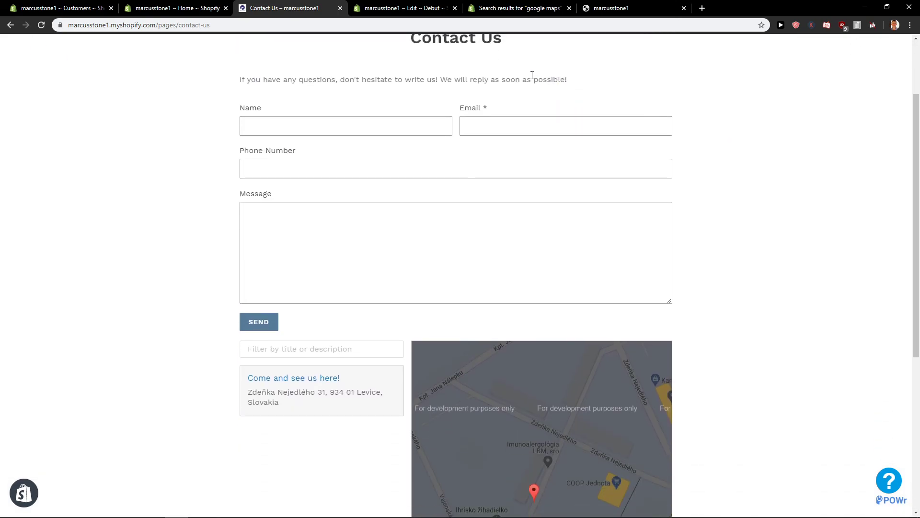
click(408, 7)
Step: Go from the google maps app-store results to the admin Apps page and click an item there
click(515, 8)
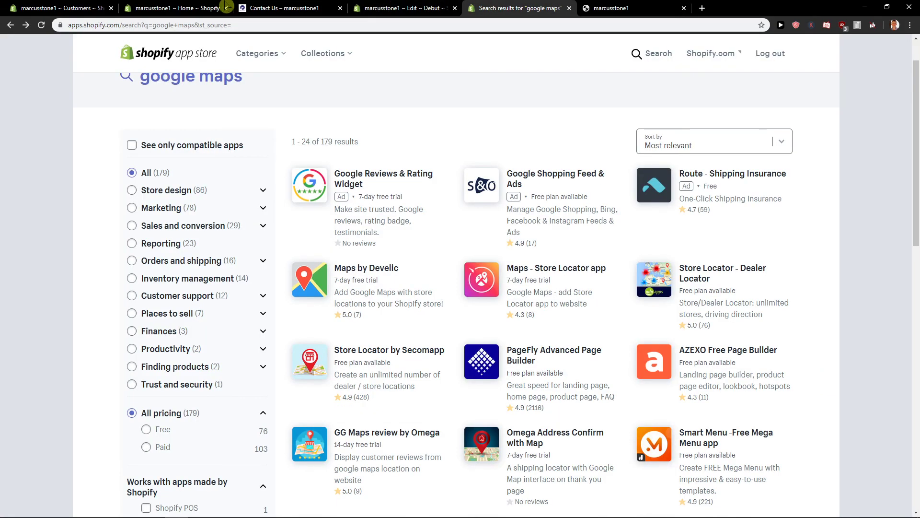
click(158, 7)
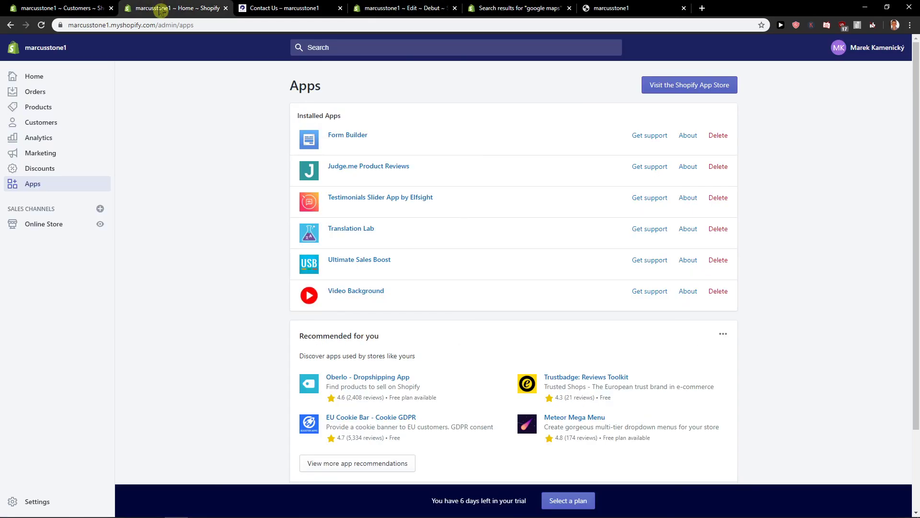
click(350, 136)
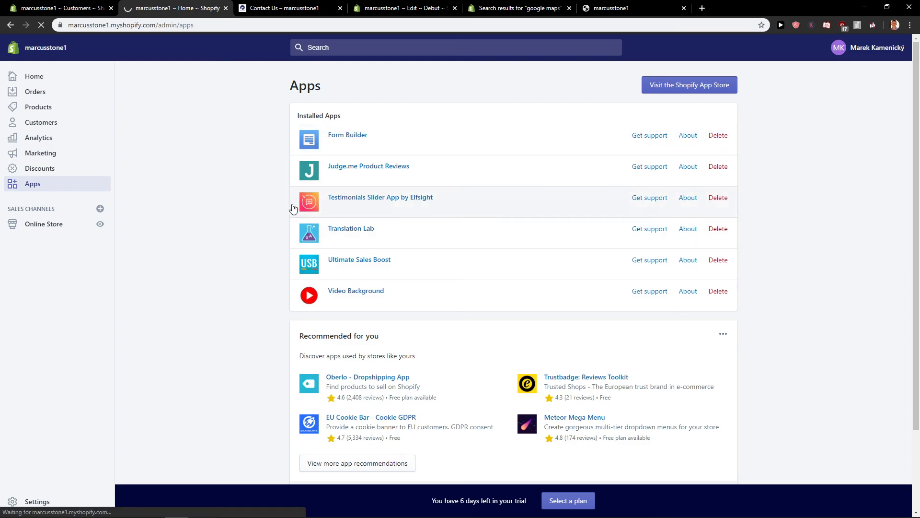